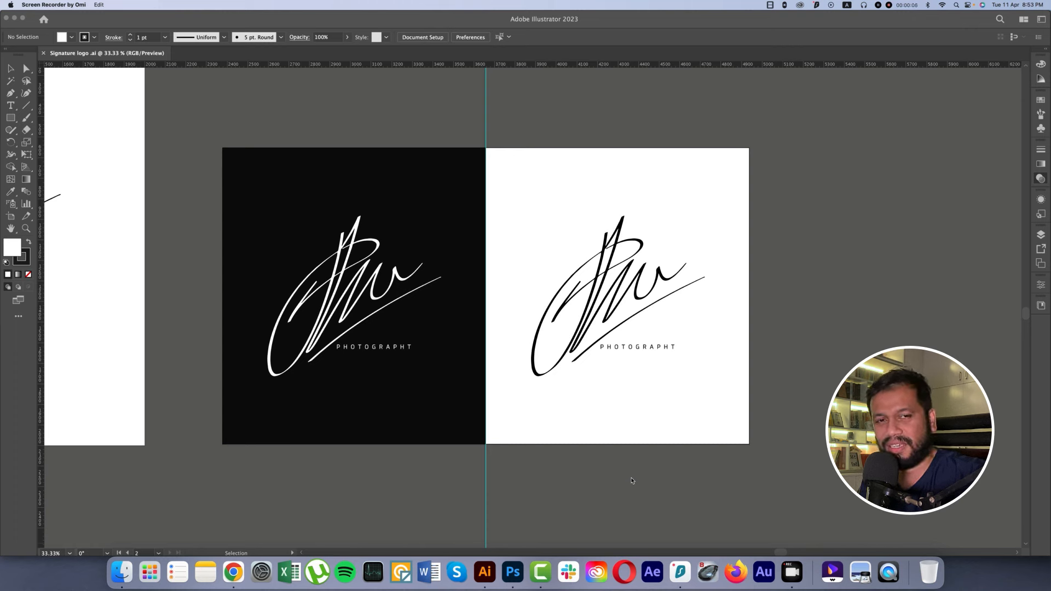
# Step: Look over the large signature artboard and the black and white logo versions beside it
pyautogui.click(505, 462)
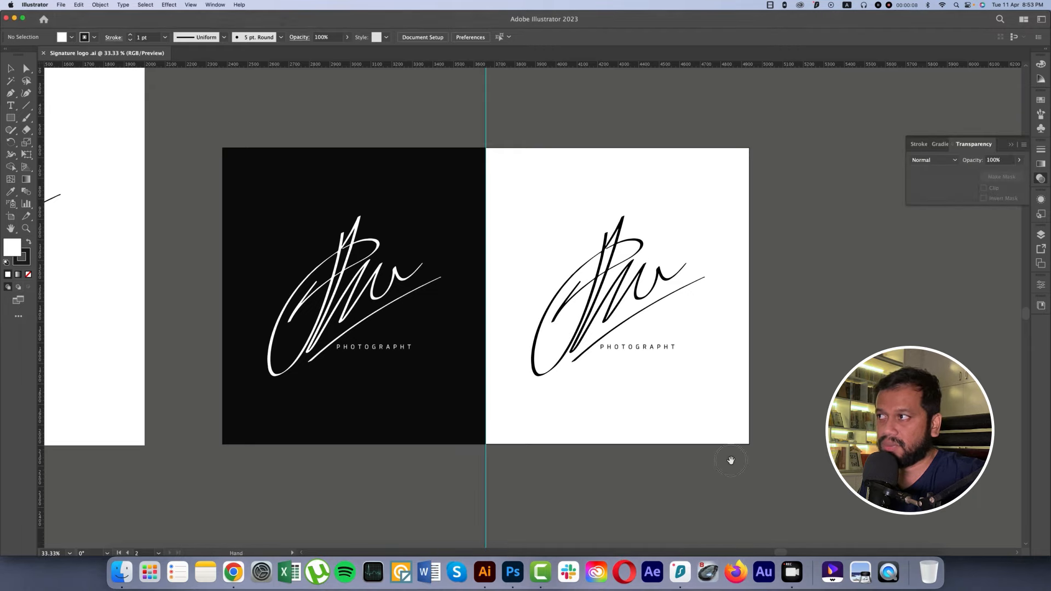
pyautogui.moveTo(447, 429); pyautogui.dragTo(780, 440)
pyautogui.moveTo(379, 378); pyautogui.dragTo(429, 411)
pyautogui.scroll(-1, 429, 411)
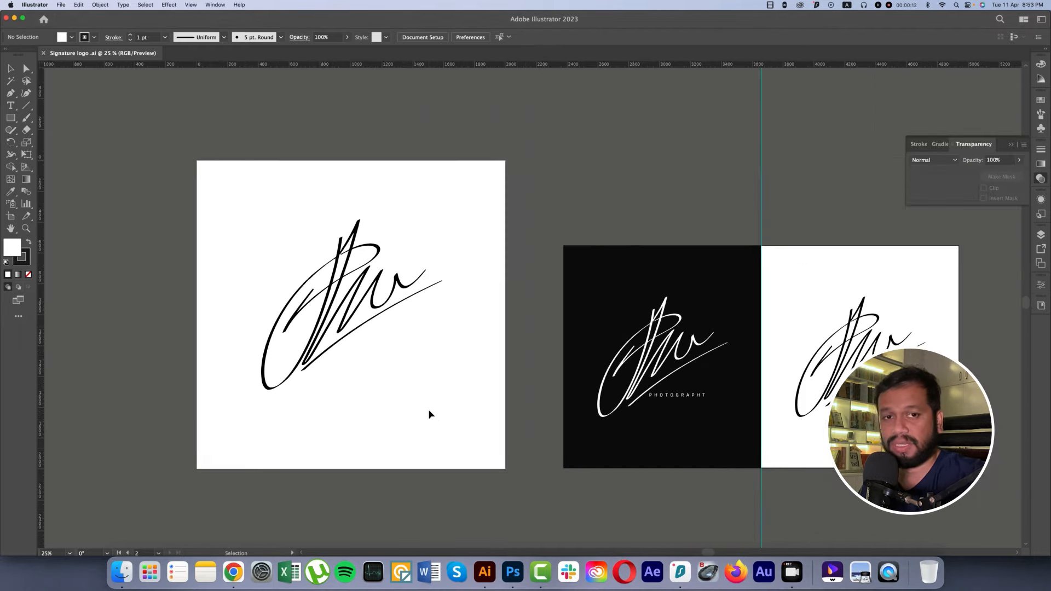
pyautogui.click(348, 290)
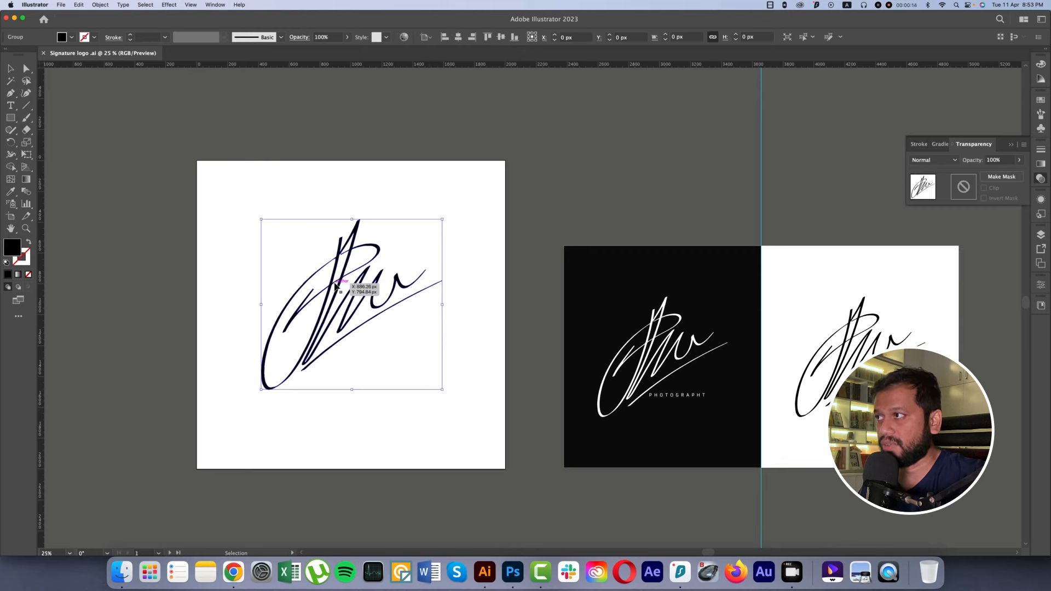
pyautogui.click(463, 323)
pyautogui.moveTo(578, 348); pyautogui.dragTo(417, 312)
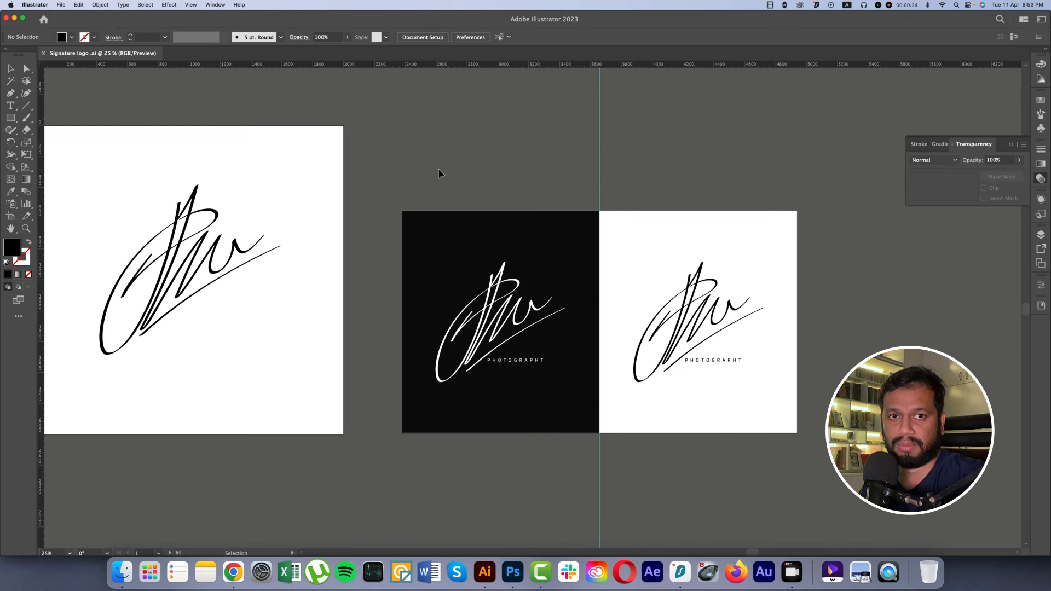
# Step: Open the signature image 033902b97317e31f23bae7452eda3364.webp from the Downloads folder
pyautogui.click(61, 5)
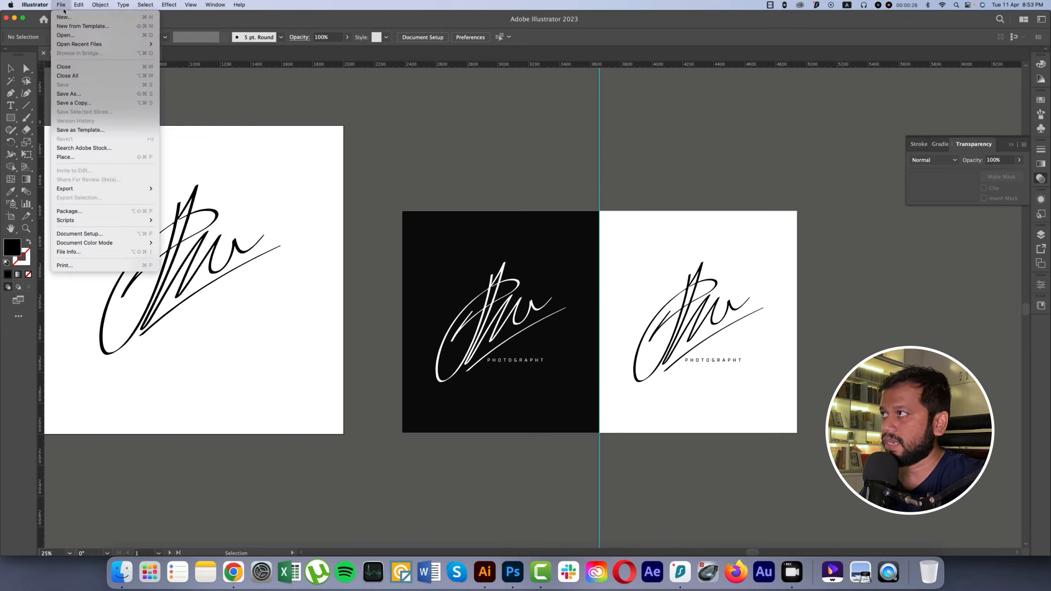
pyautogui.click(66, 35)
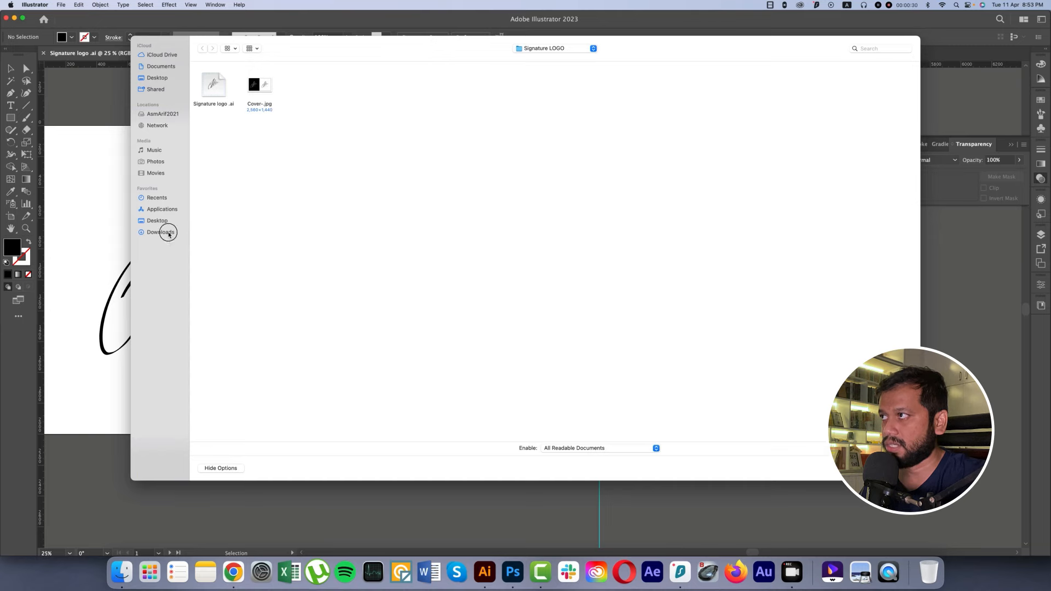
pyautogui.click(165, 232)
pyautogui.doubleClick(311, 85)
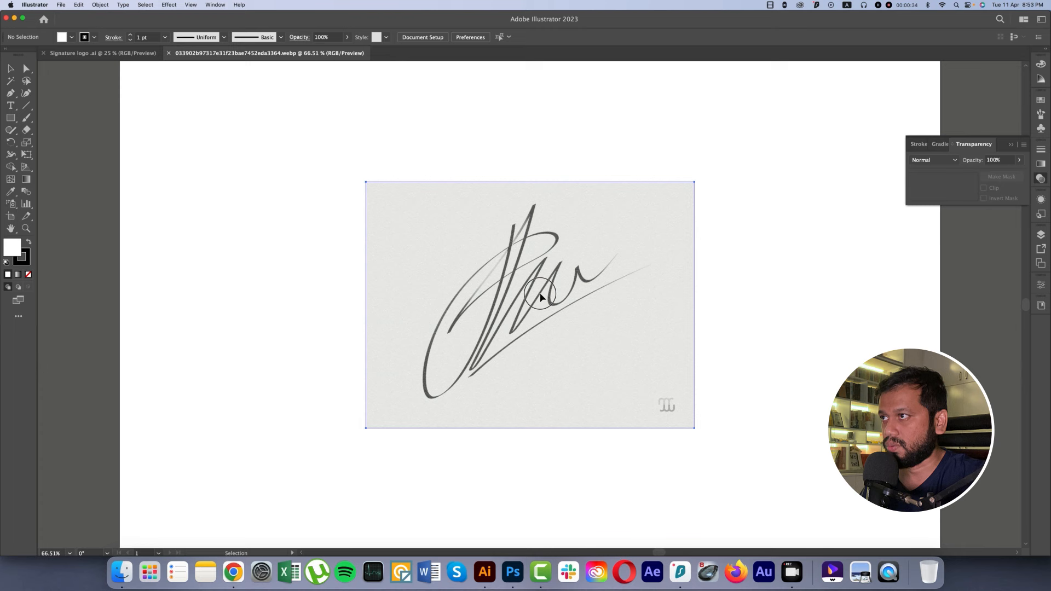
pyautogui.click(540, 296)
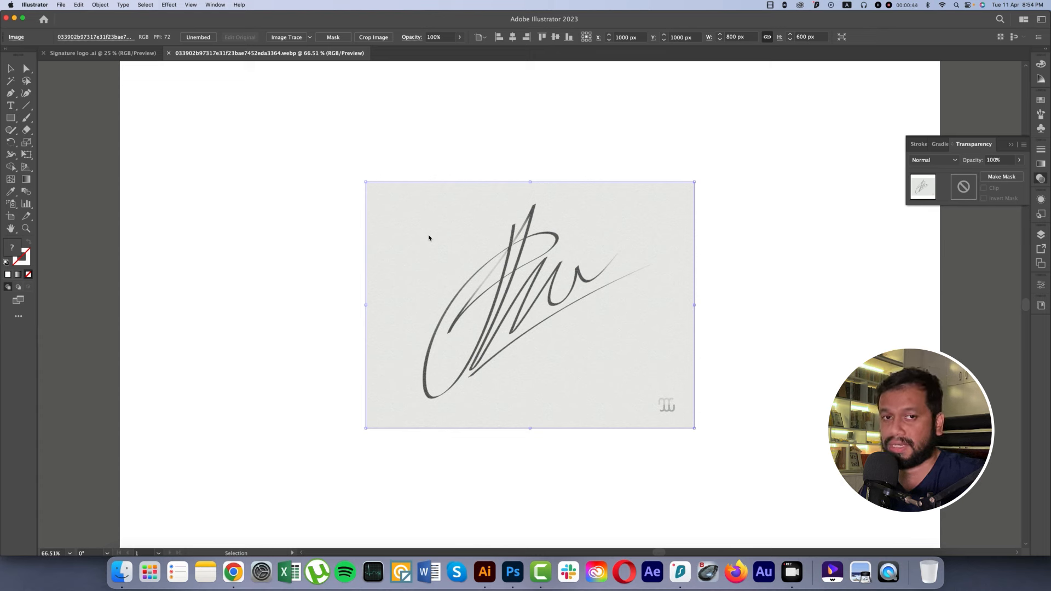
# Step: Compare the stroke edges of the vector signature in Signature logo .ai and the signature image at close range
pyautogui.click(131, 54)
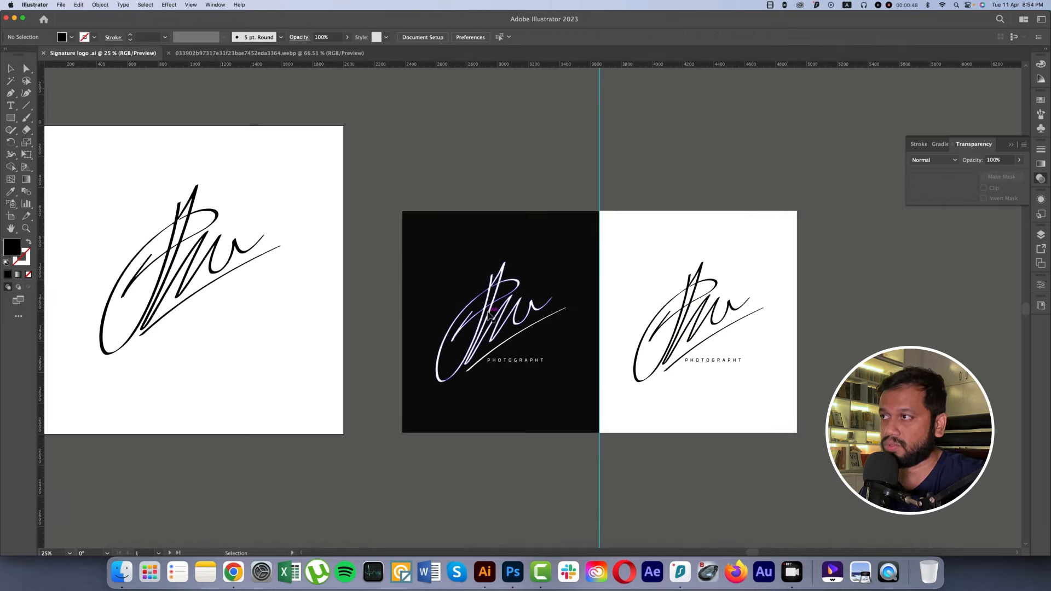
pyautogui.scroll(10, 476, 312)
pyautogui.scroll(-10, 490, 316)
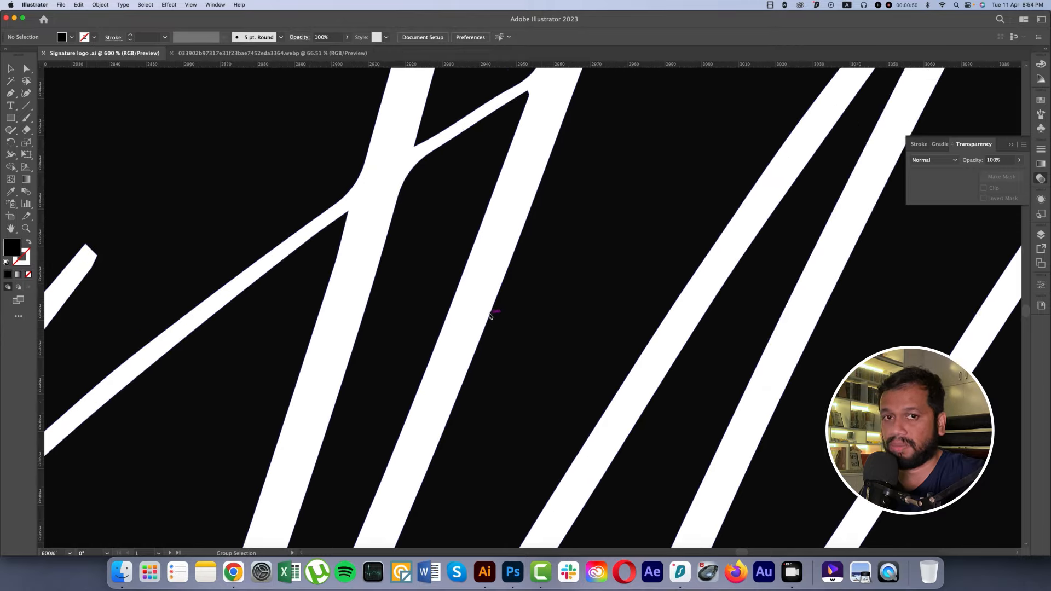
pyautogui.scroll(-3, 490, 316)
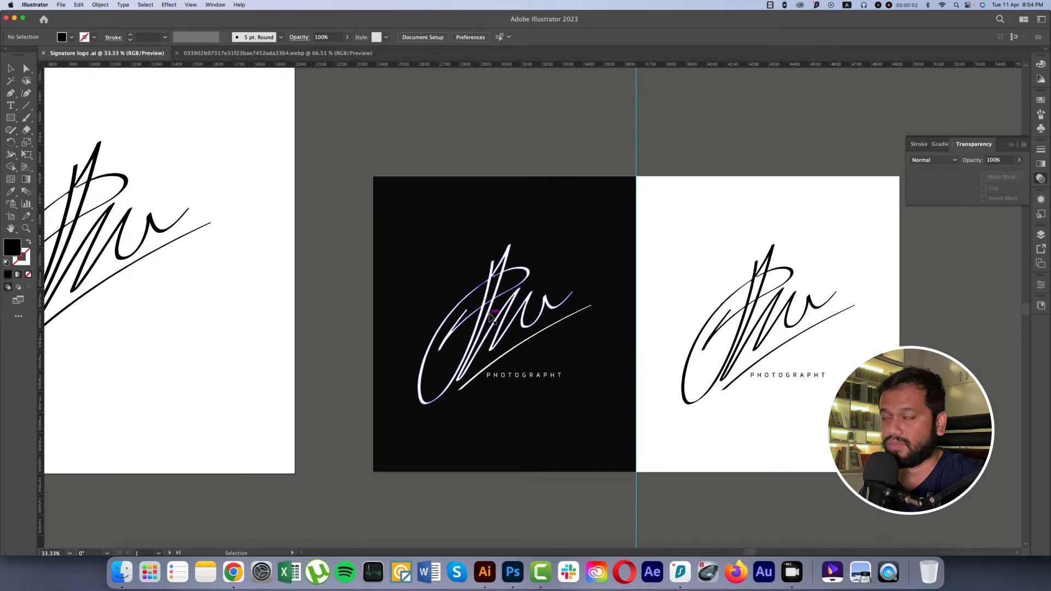
pyautogui.click(230, 54)
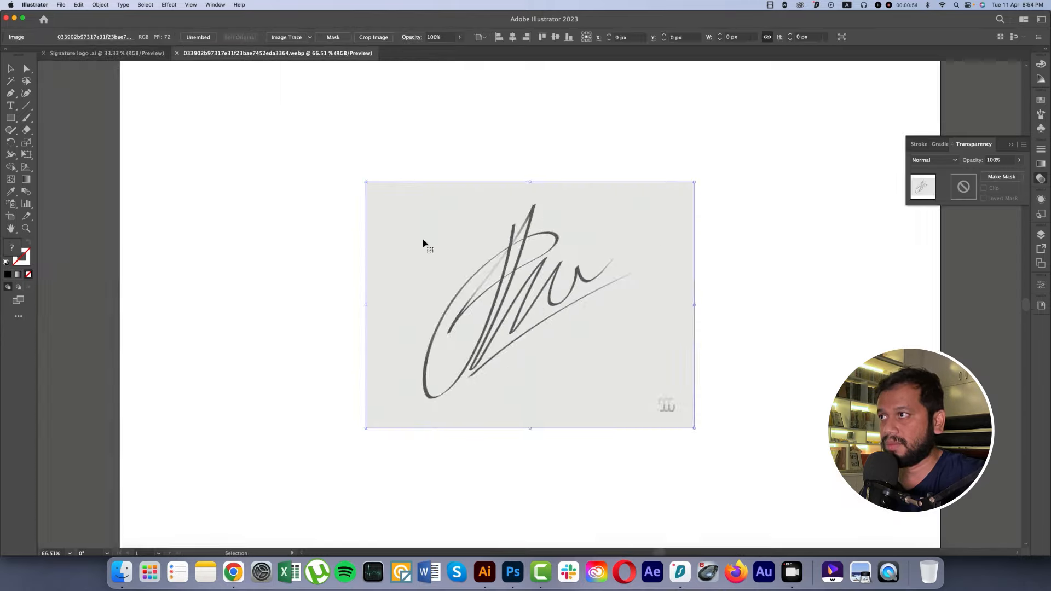
pyautogui.scroll(6, 504, 299)
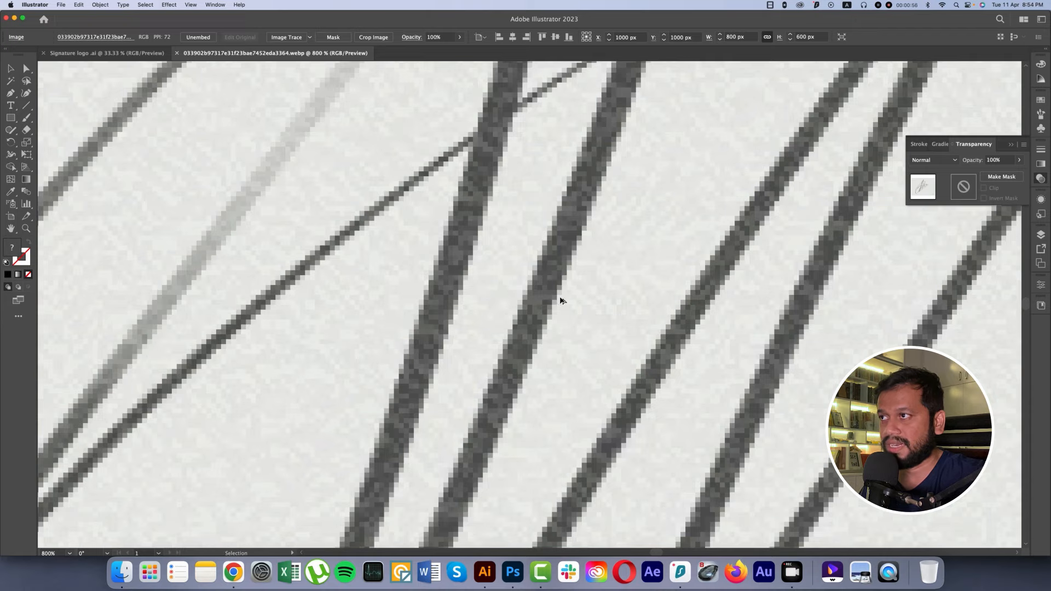
pyautogui.scroll(-6, 559, 299)
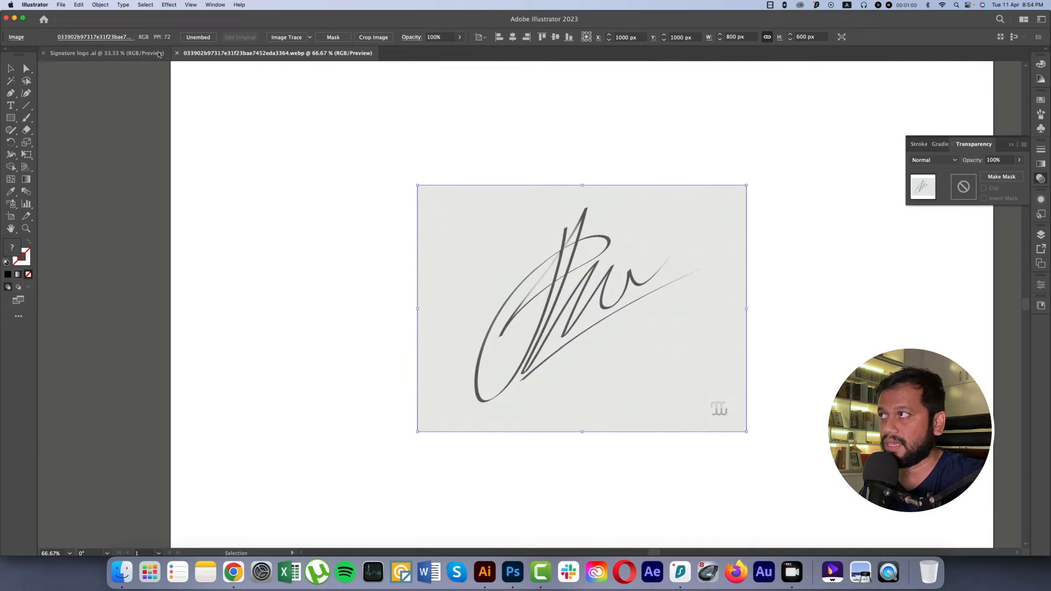
pyautogui.click(157, 58)
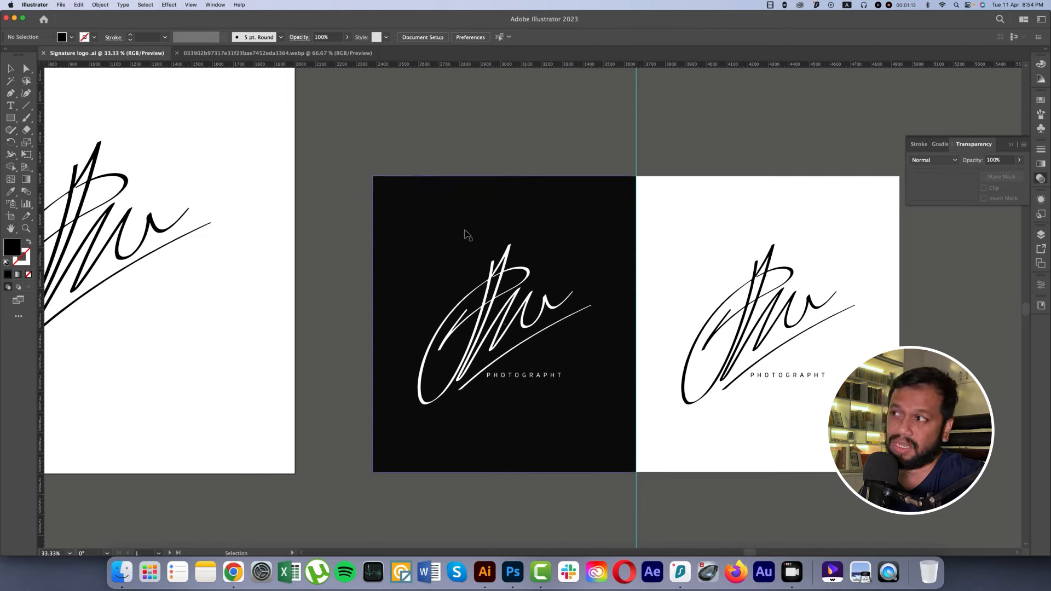
pyautogui.click(520, 290)
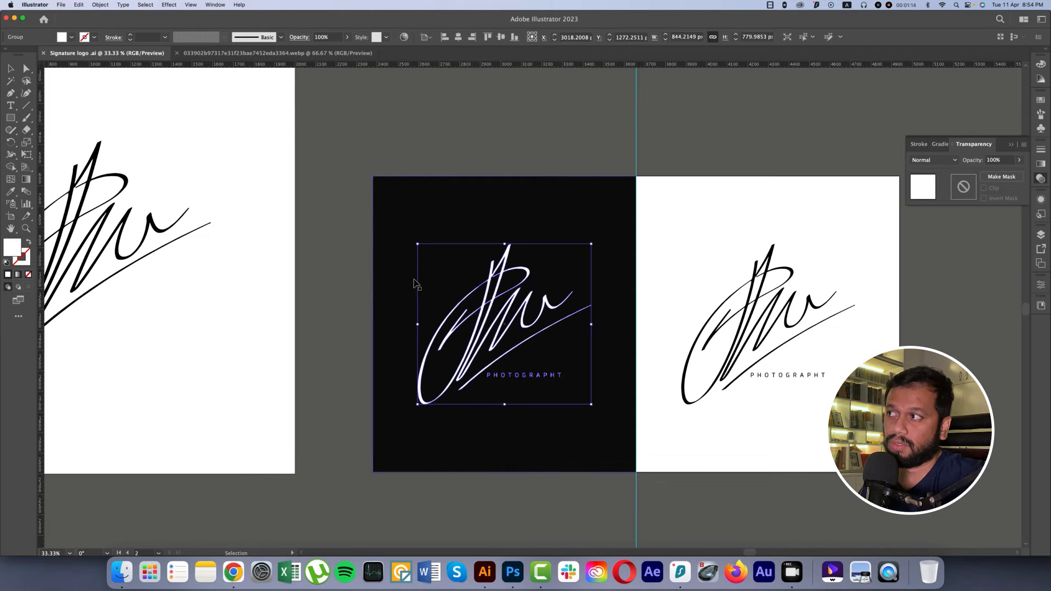
pyautogui.click(351, 275)
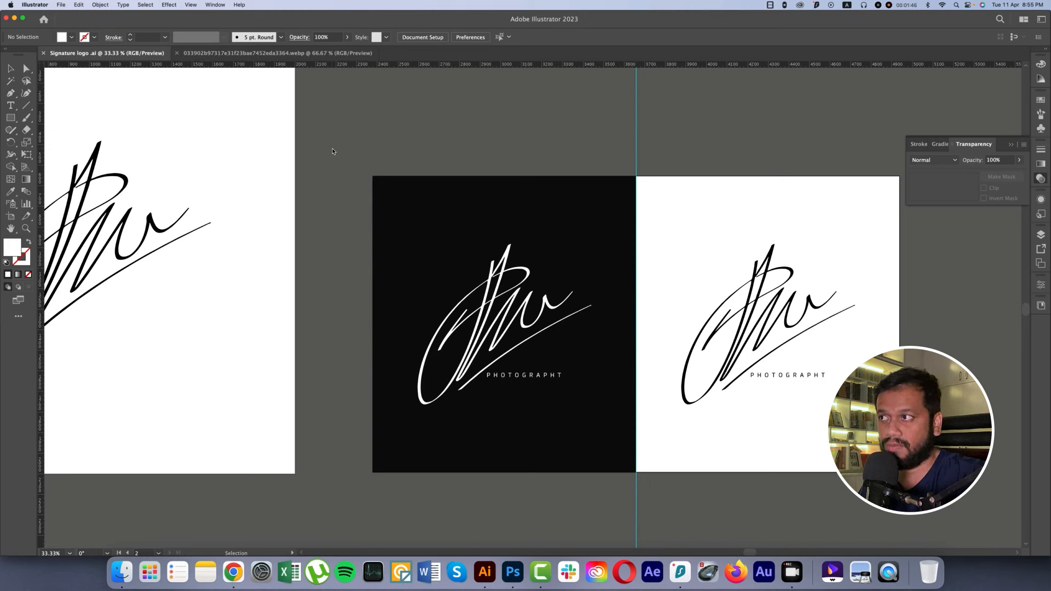
pyautogui.click(526, 309)
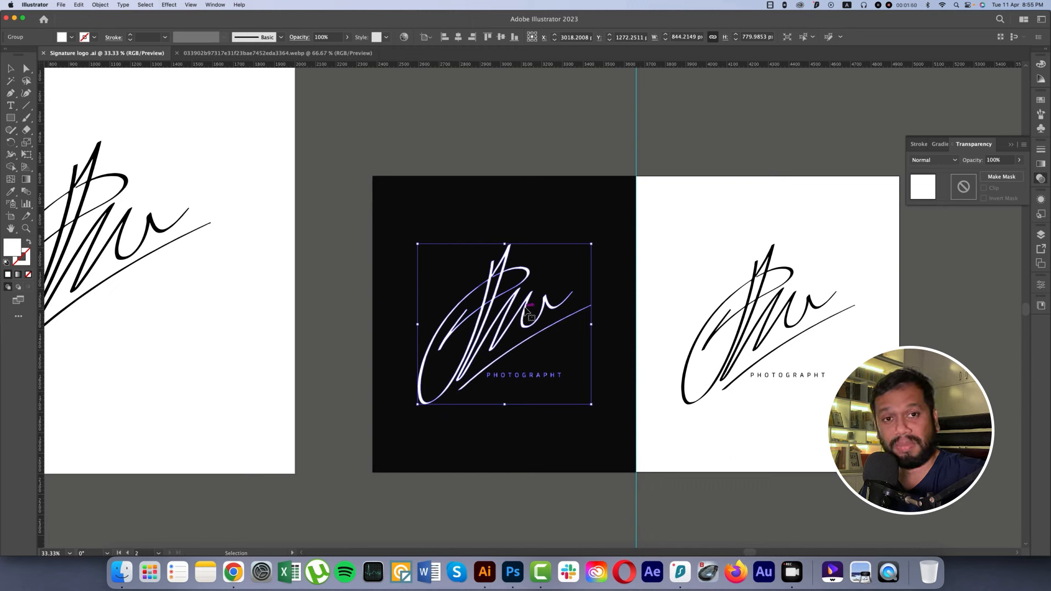
pyautogui.click(472, 153)
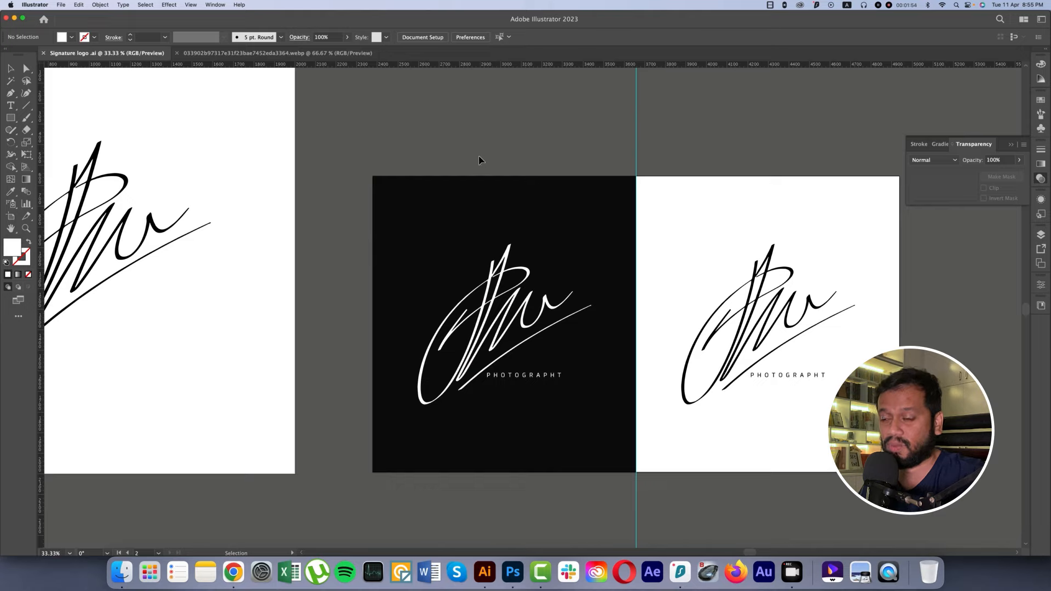
pyautogui.moveTo(359, 277); pyautogui.dragTo(305, 277)
pyautogui.hscroll(3, 339, 286)
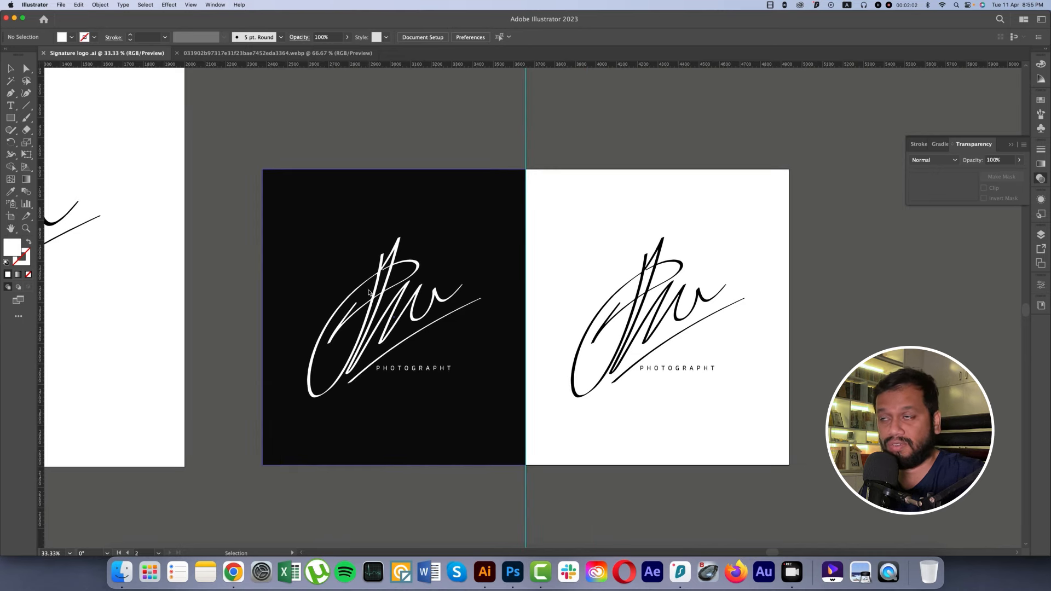
# Step: In the signature image document, enlarge the image proportionally from its centre to about 951 by 713 px and leave it selected
pyautogui.click(274, 52)
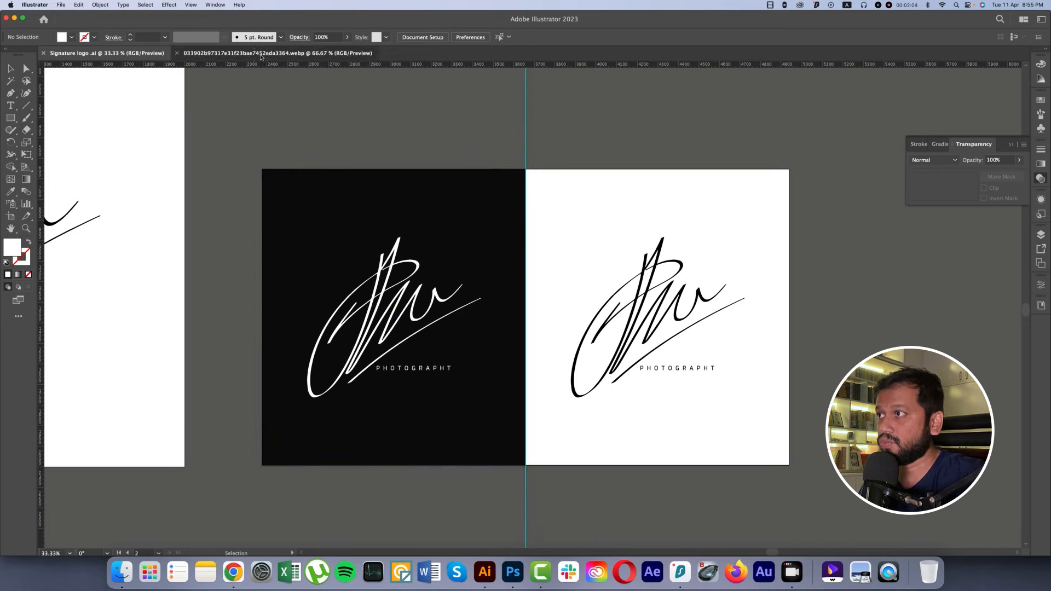
pyautogui.scroll(-1, 452, 301)
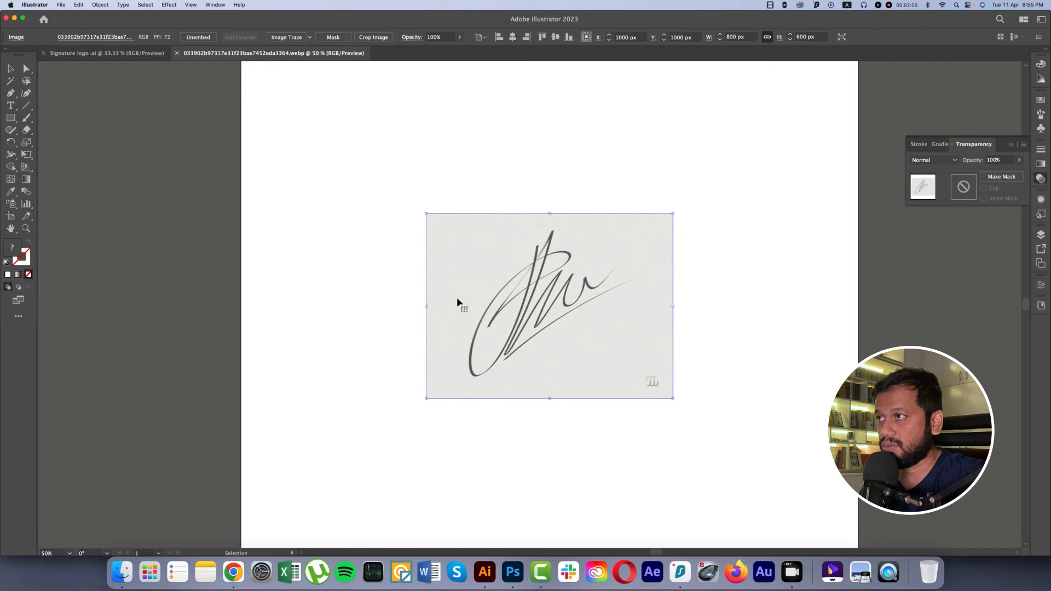
pyautogui.hscroll(3, 520, 302)
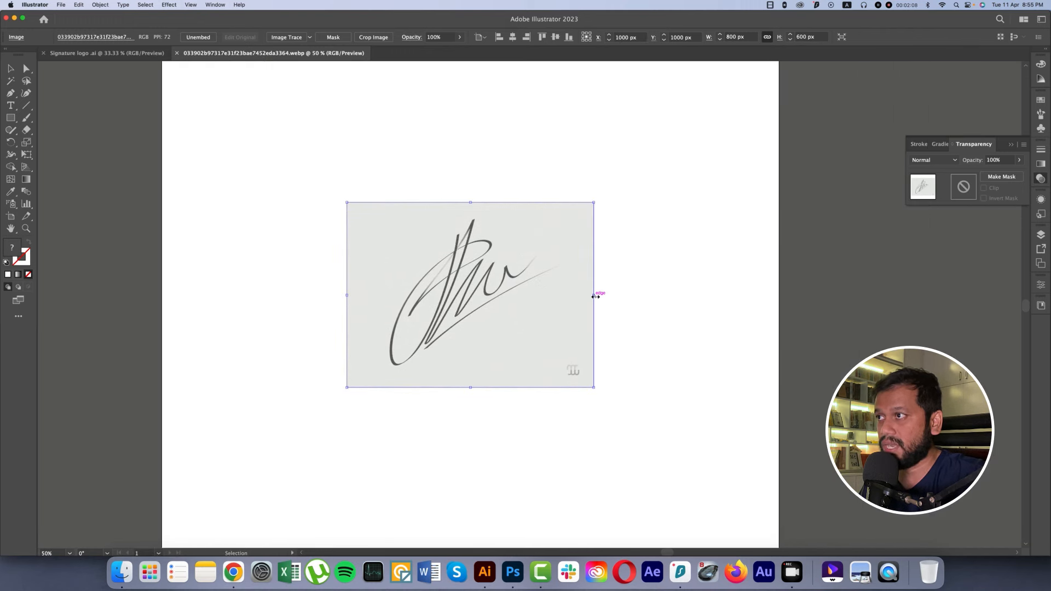
pyautogui.moveTo(594, 295); pyautogui.dragTo(618, 298)
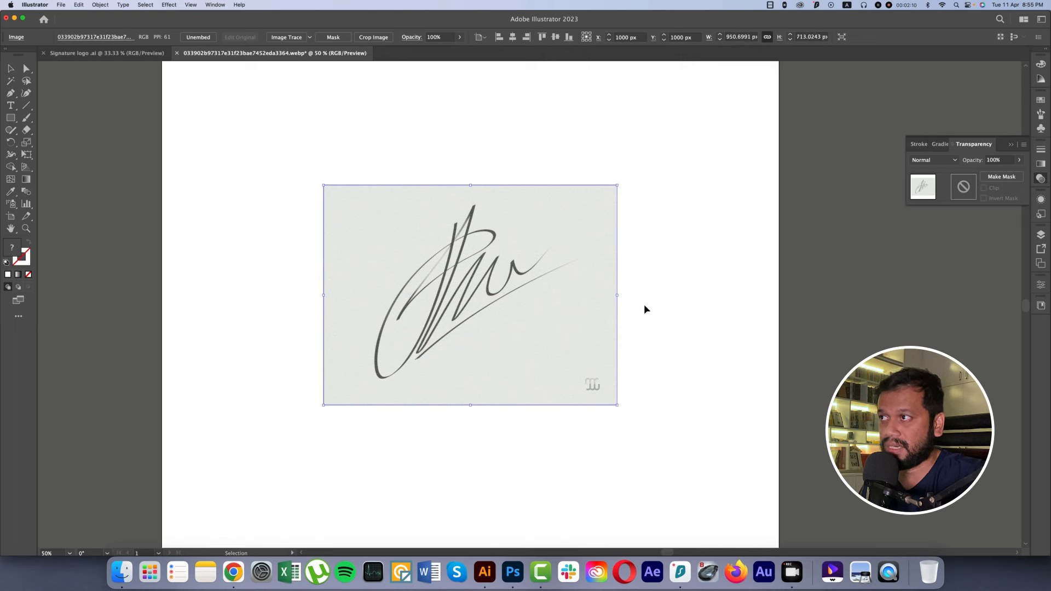
pyautogui.click(643, 309)
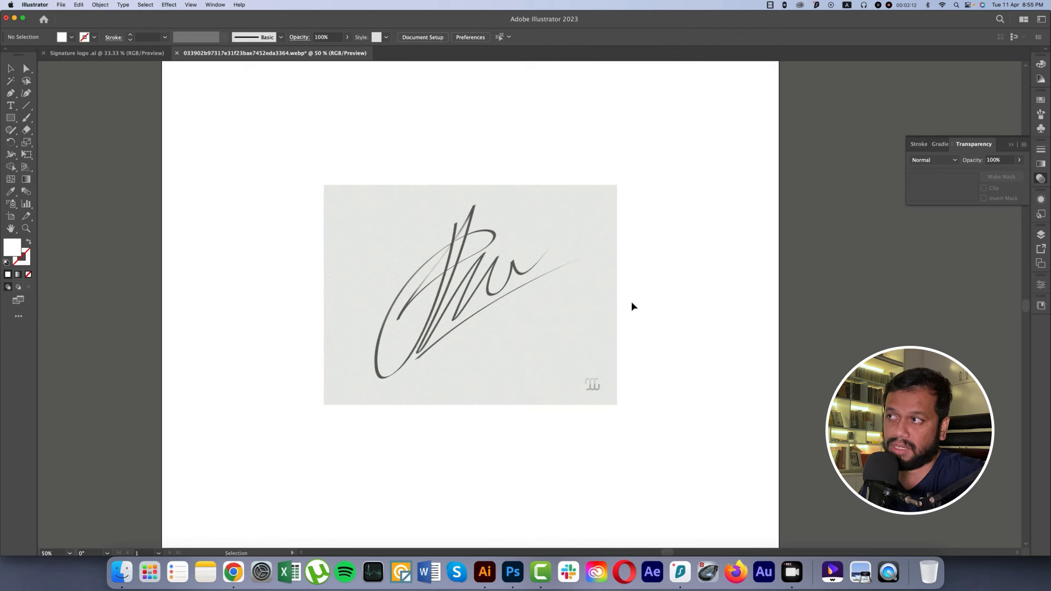
pyautogui.click(562, 293)
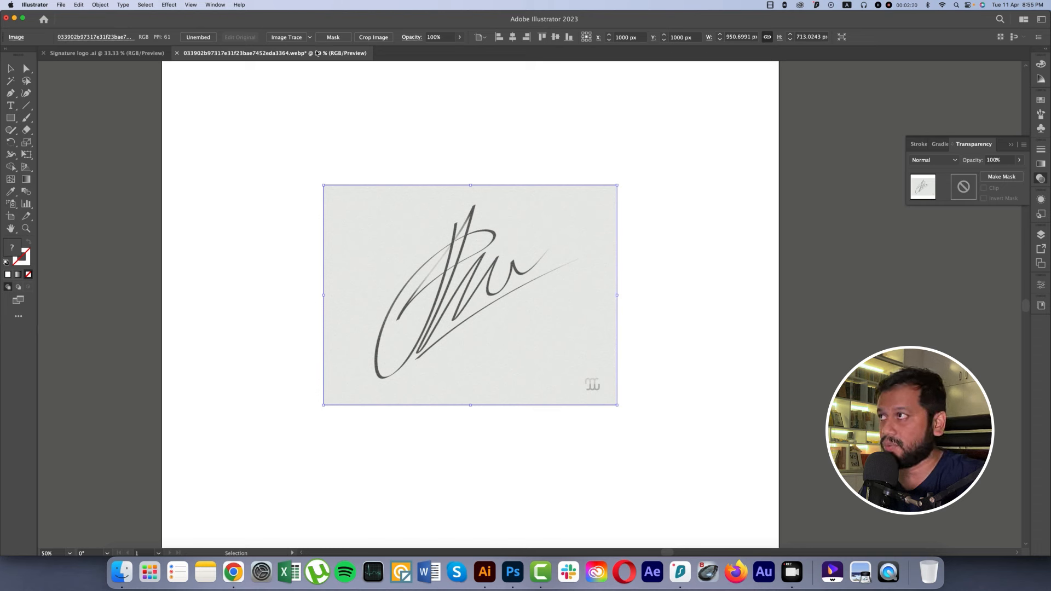
# Step: Try the Silhouettes tracing preset on the signature image and undo the trace
pyautogui.click(310, 37)
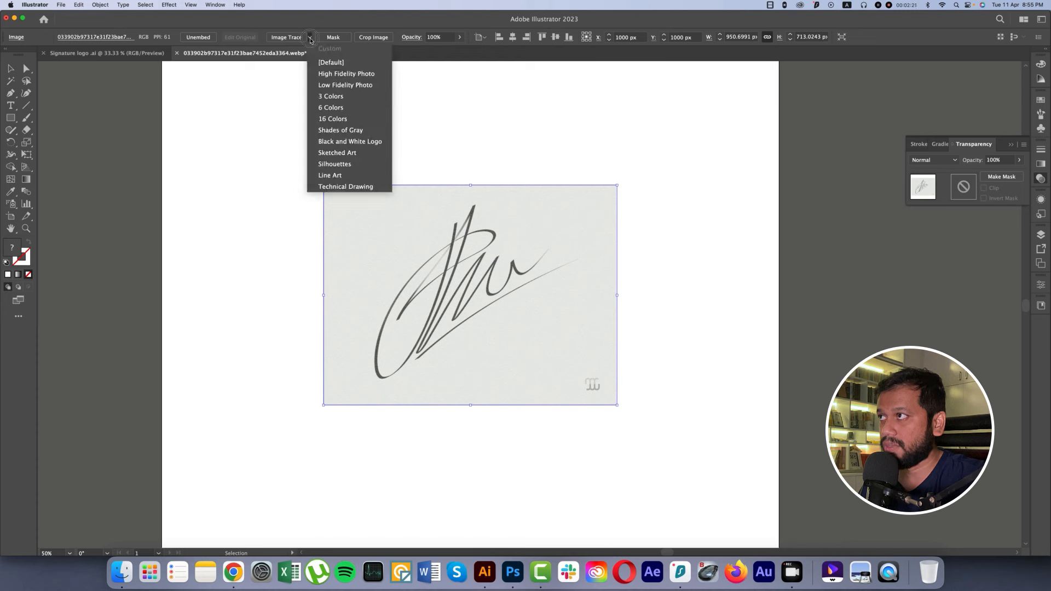
pyautogui.click(350, 164)
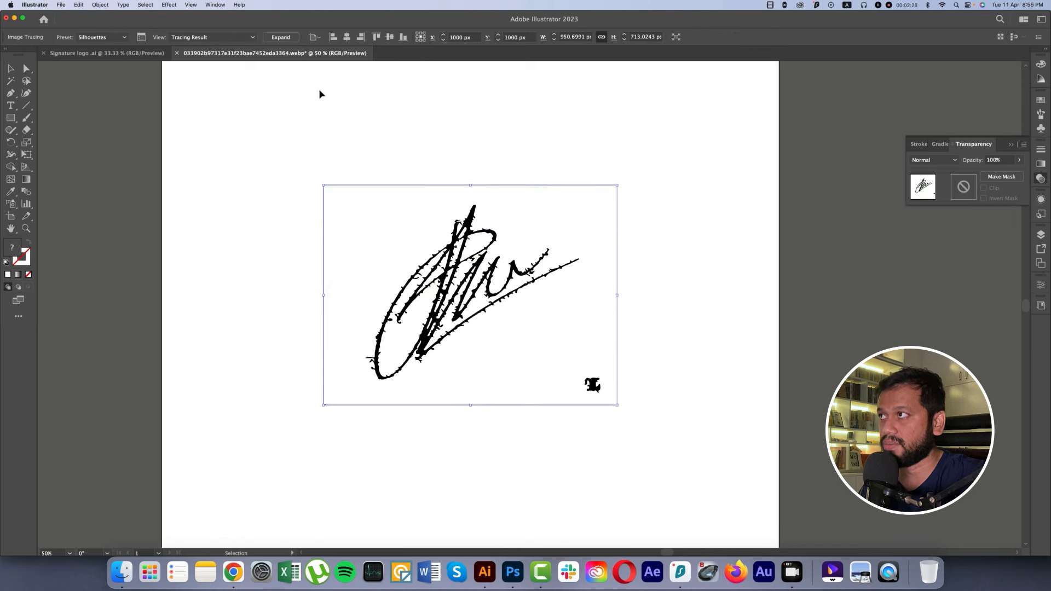
pyautogui.press('super+z')
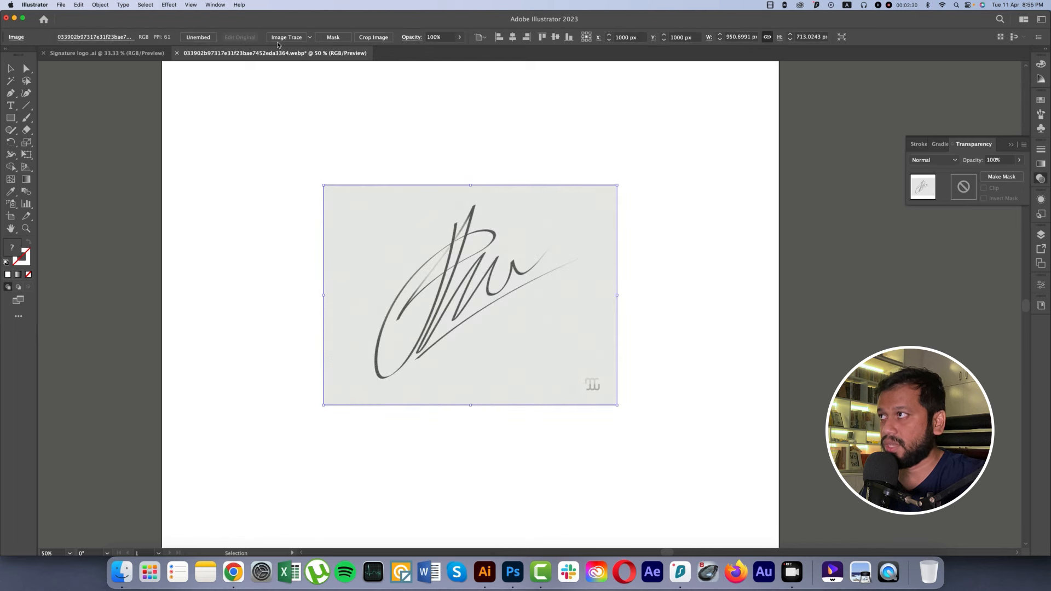
# Step: Trace the signature image with the Black and White Logo preset
pyautogui.click(310, 37)
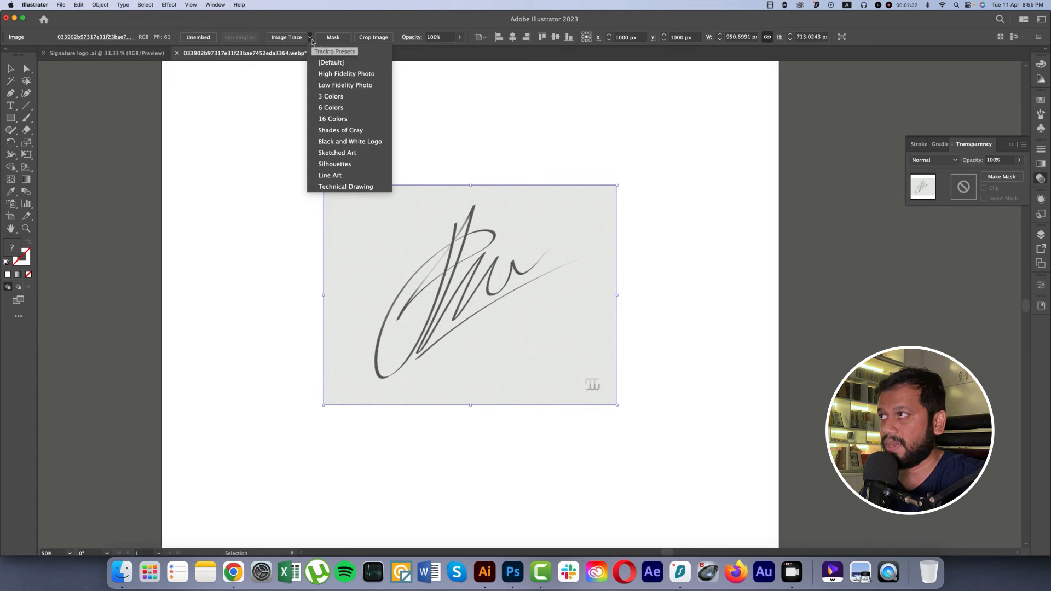
pyautogui.click(342, 142)
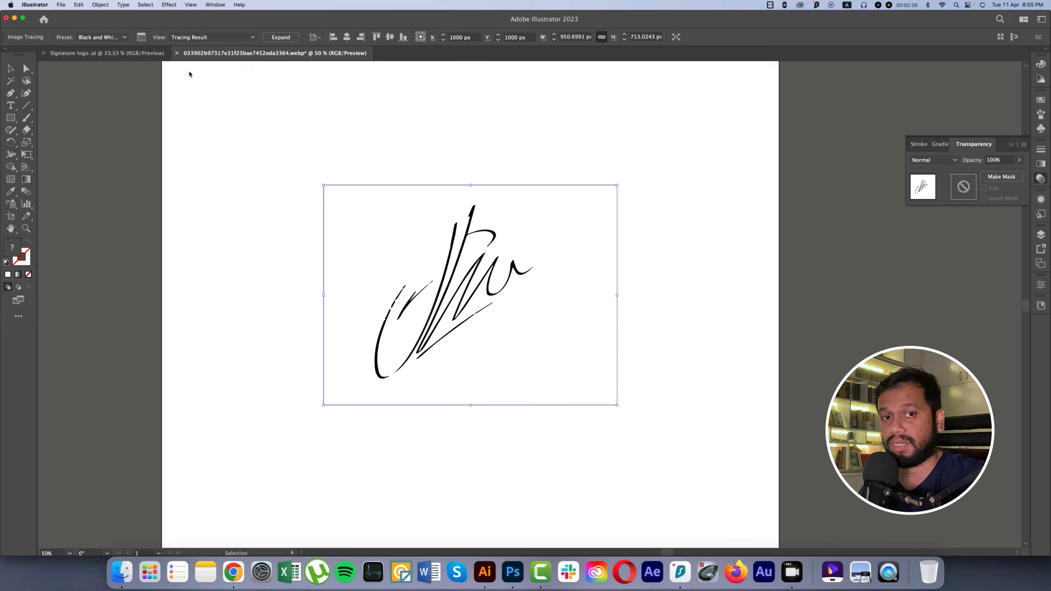
# Step: Adjust the signature's Image Trace settings, including the advanced ones, to a threshold of 194 and paths at 100%
pyautogui.click(141, 36)
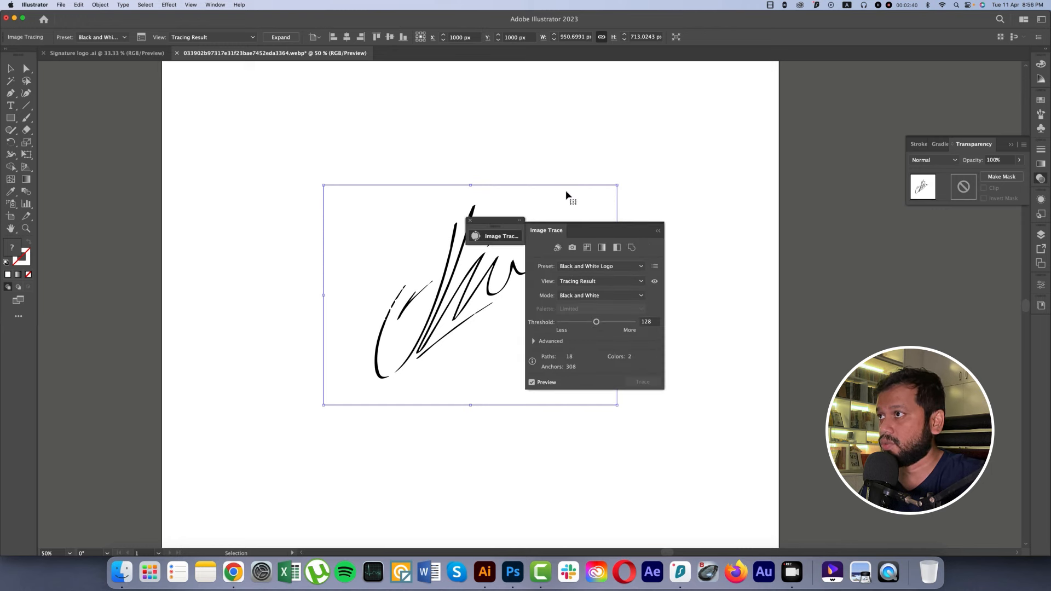
pyautogui.moveTo(581, 230)
pyautogui.mouseDown()
pyautogui.moveTo(656, 164)
pyautogui.moveTo(667, 120)
pyautogui.mouseUp()
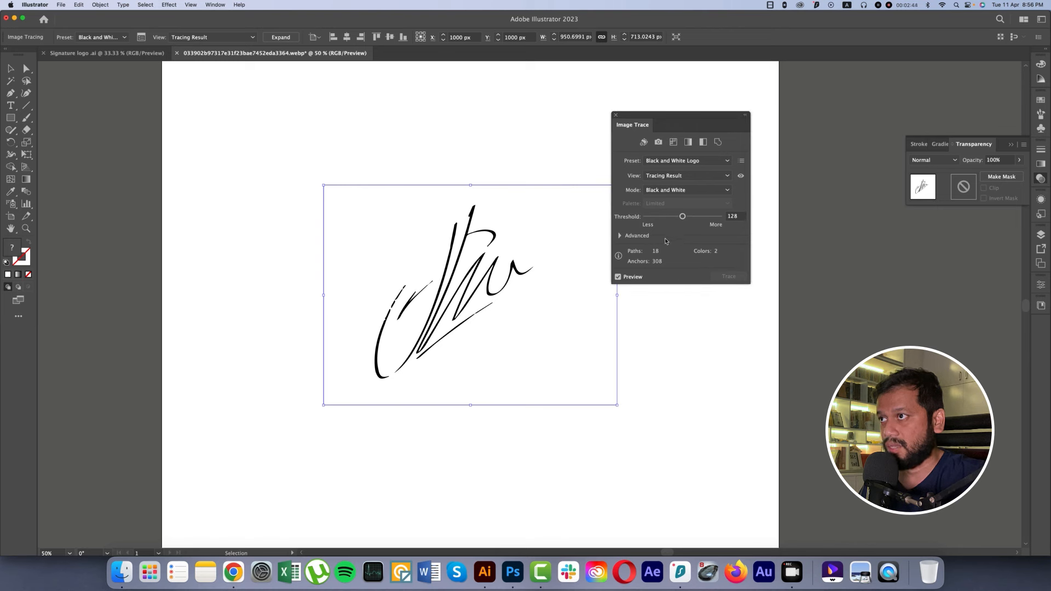
pyautogui.click(620, 236)
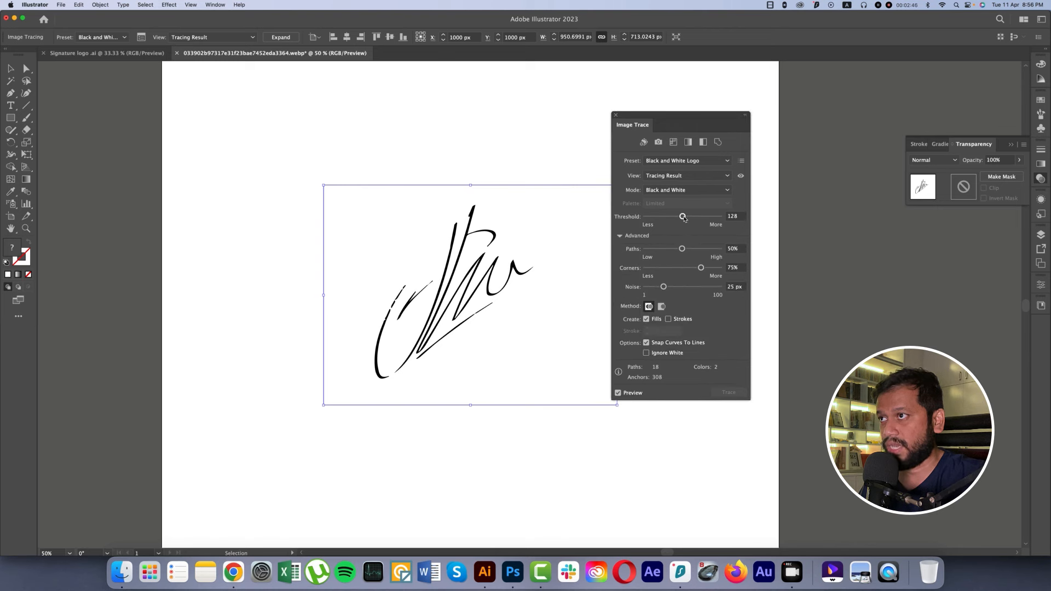
pyautogui.moveTo(683, 217)
pyautogui.mouseDown()
pyautogui.moveTo(704, 219)
pyautogui.moveTo(701, 250)
pyautogui.moveTo(720, 249)
pyautogui.mouseUp()
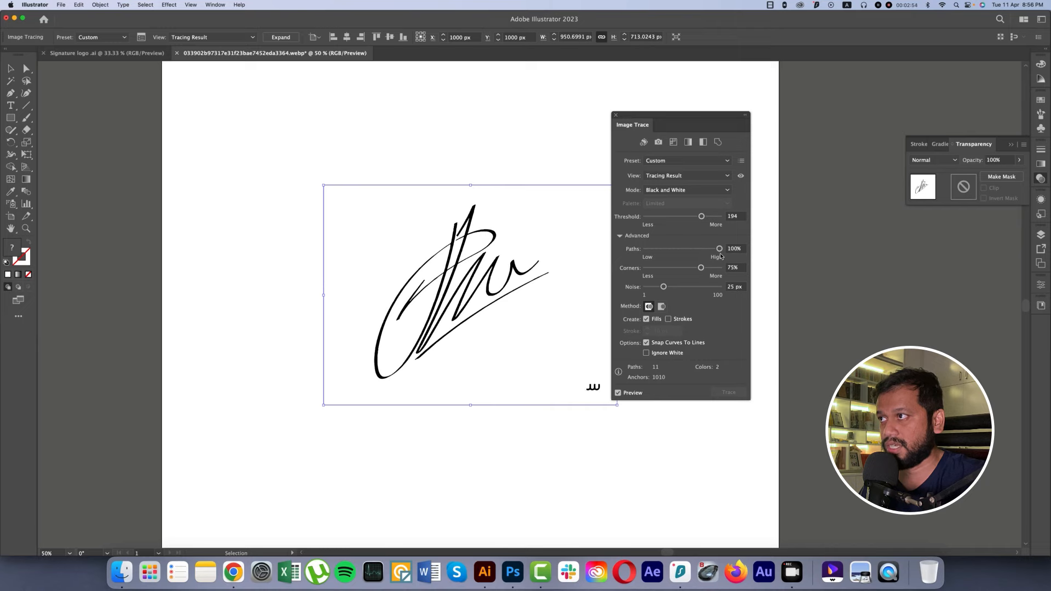
# Step: Refine the signature's Image Trace settings to threshold 219, paths 42%, corners 100% and noise 1 px
pyautogui.scroll(4, 423, 283)
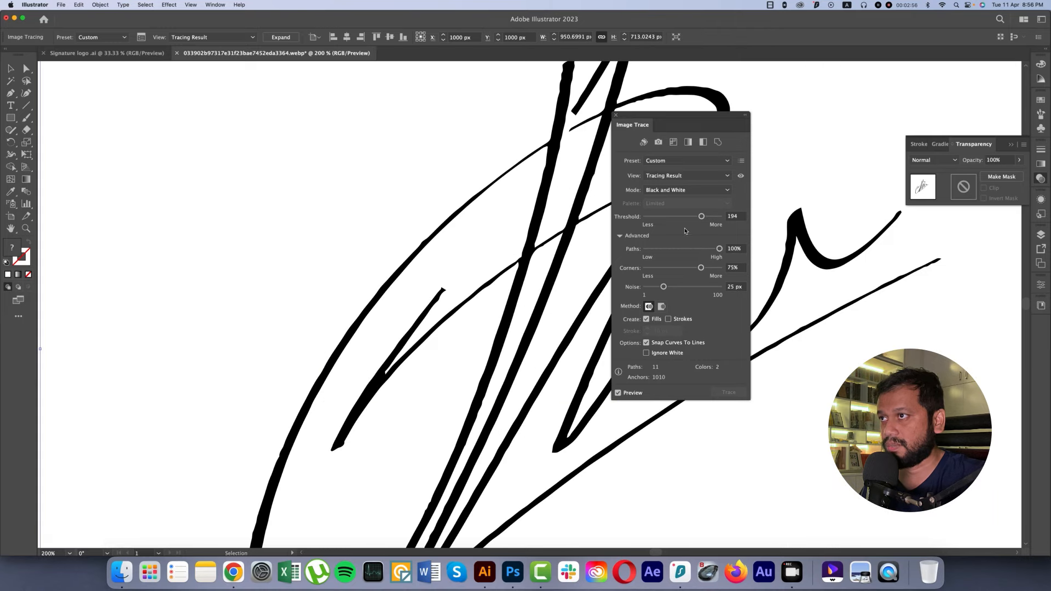
pyautogui.moveTo(716, 252); pyautogui.dragTo(665, 252)
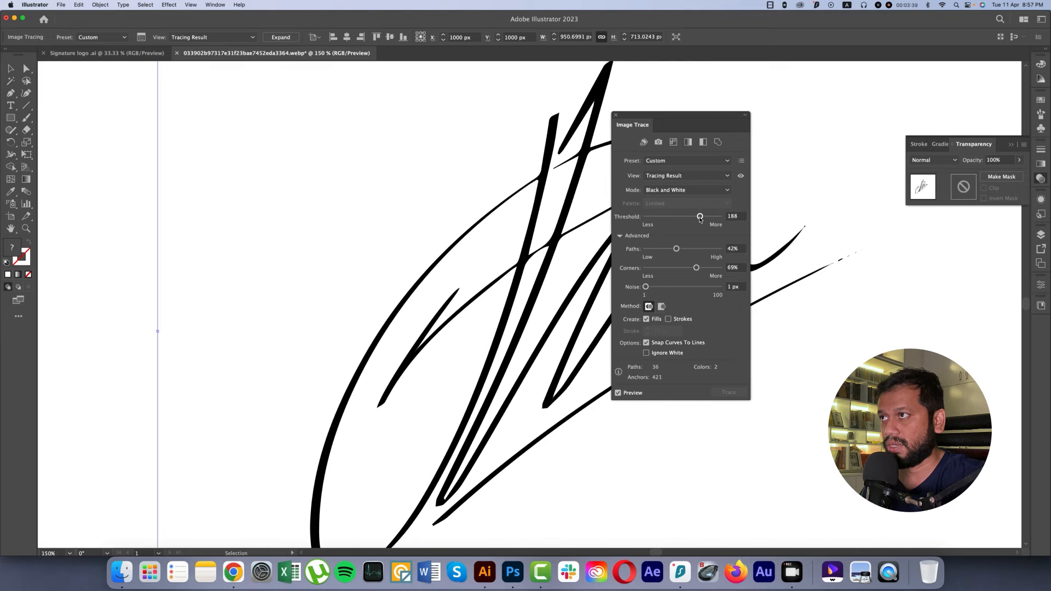
pyautogui.moveTo(704, 218); pyautogui.dragTo(709, 219)
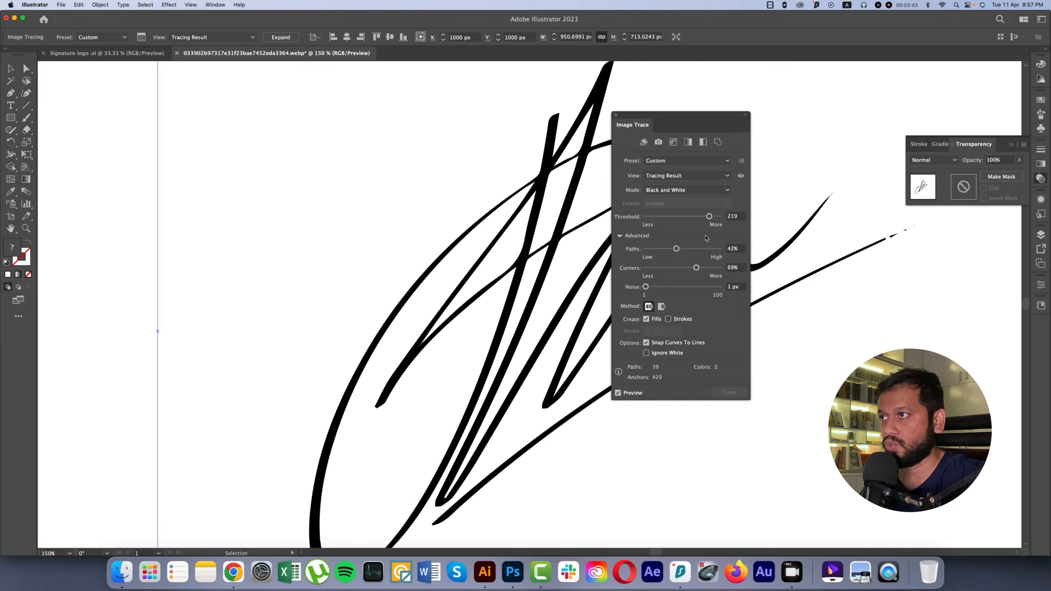
pyautogui.moveTo(699, 117)
pyautogui.mouseDown()
pyautogui.moveTo(796, 125)
pyautogui.moveTo(751, 125)
pyautogui.mouseUp()
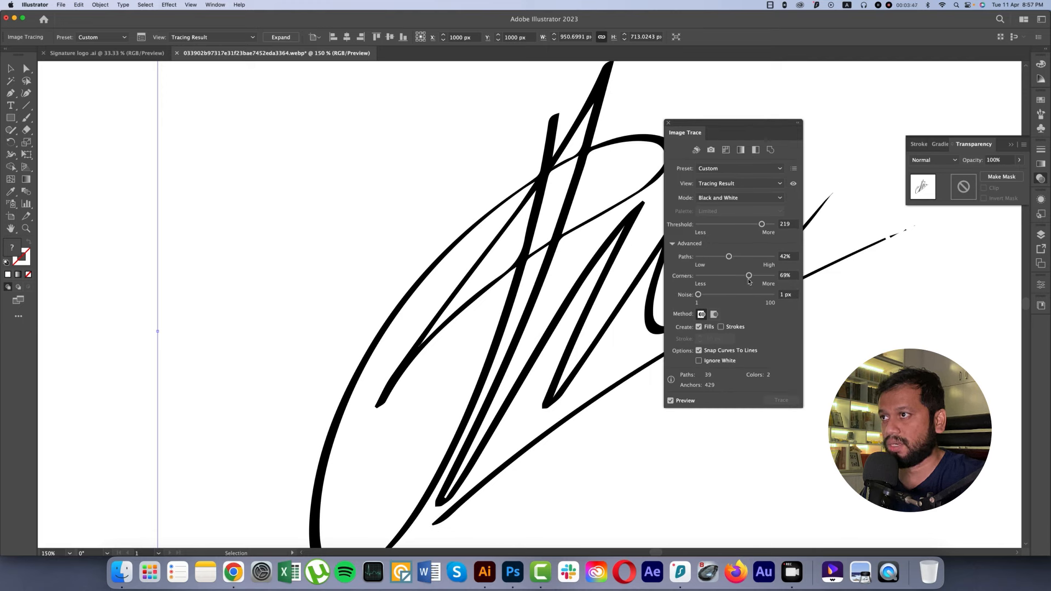
pyautogui.moveTo(748, 279); pyautogui.dragTo(777, 281)
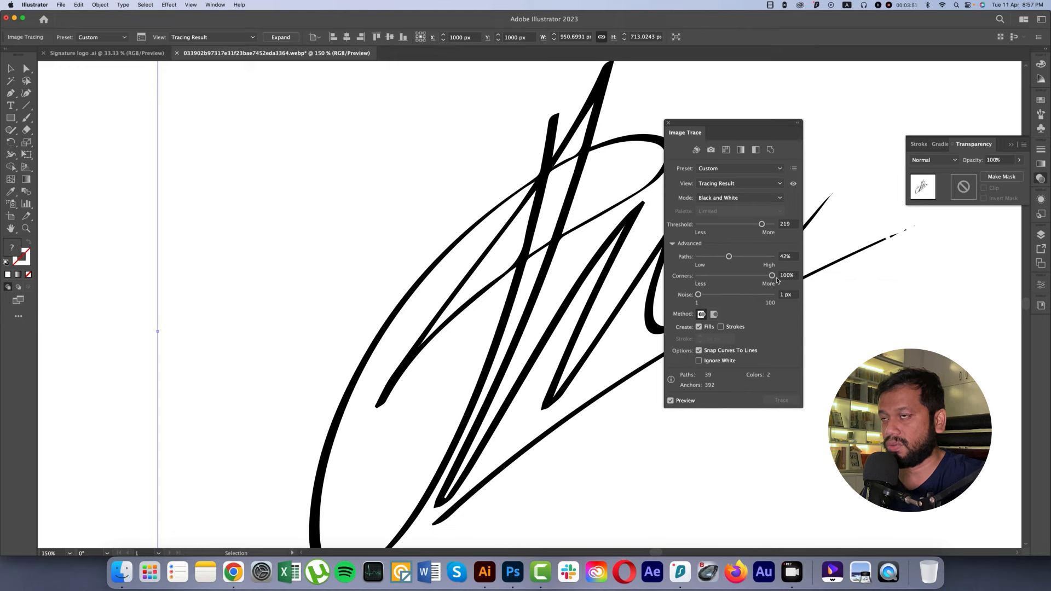
# Step: Expand the traced signature into vector paths and close the Image Trace settings
pyautogui.scroll(-3, 552, 269)
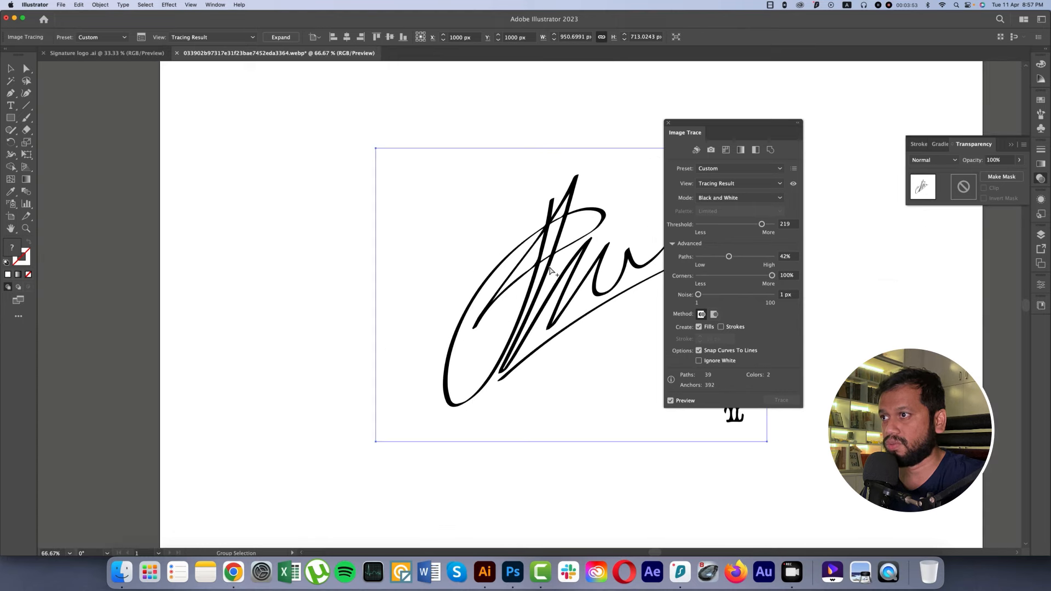
pyautogui.scroll(-1, 550, 269)
pyautogui.click(281, 37)
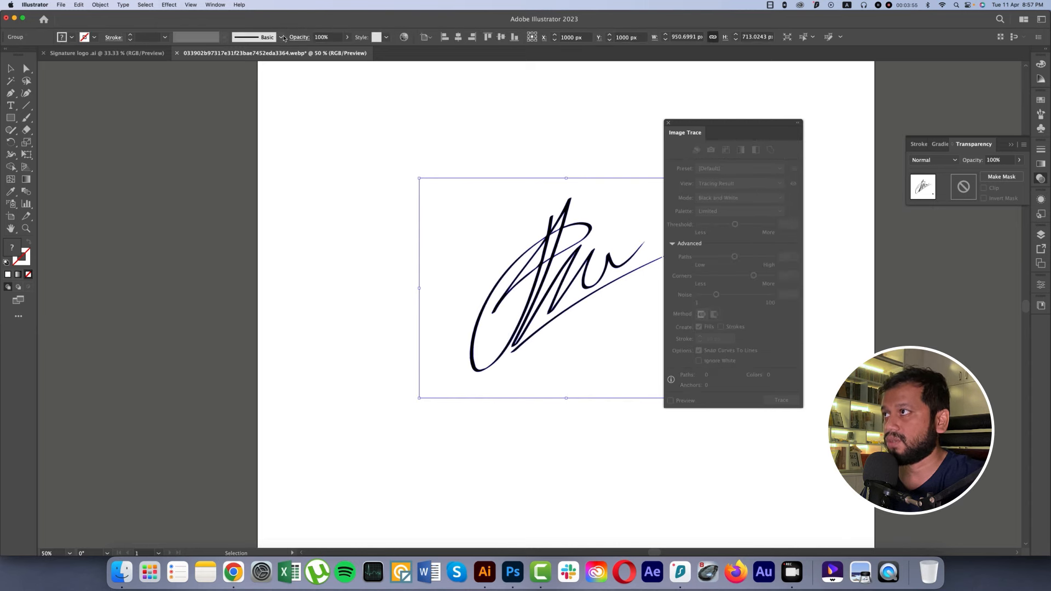
pyautogui.click(668, 125)
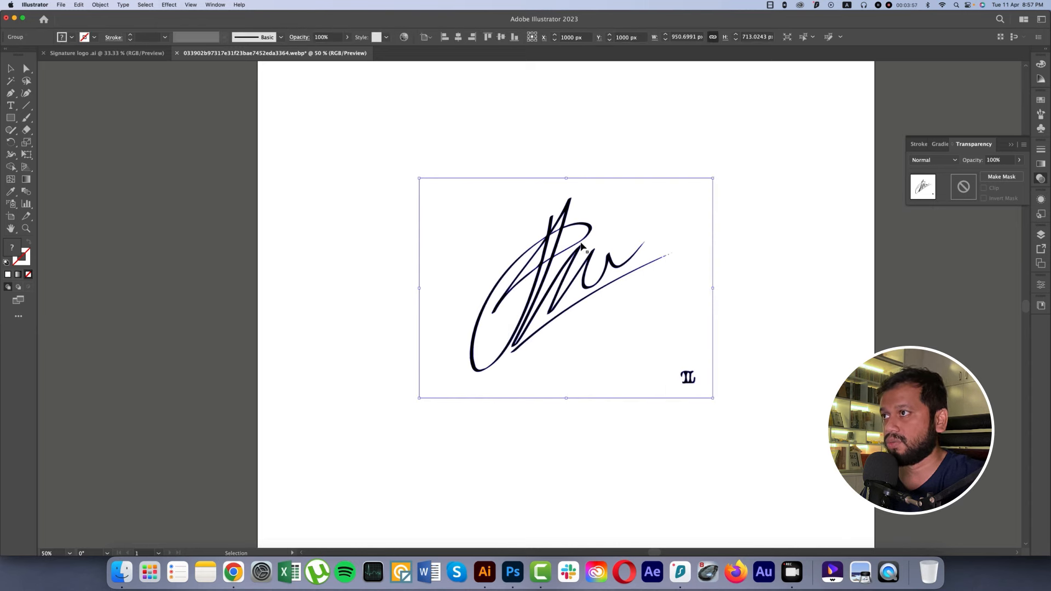
# Step: Move the expanded signature group off the artboard onto the empty canvas to its left
pyautogui.moveTo(602, 257)
pyautogui.mouseDown()
pyautogui.moveTo(179, 258)
pyautogui.moveTo(504, 255)
pyautogui.moveTo(338, 255)
pyautogui.mouseUp()
pyautogui.rightClick(350, 232)
pyautogui.click(336, 206)
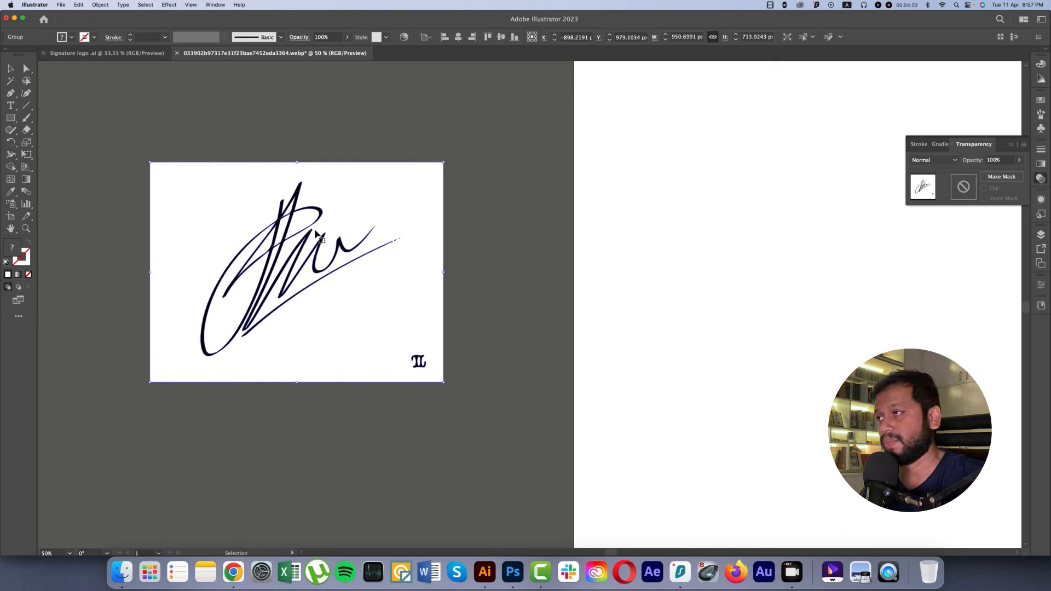
pyautogui.rightClick(346, 225)
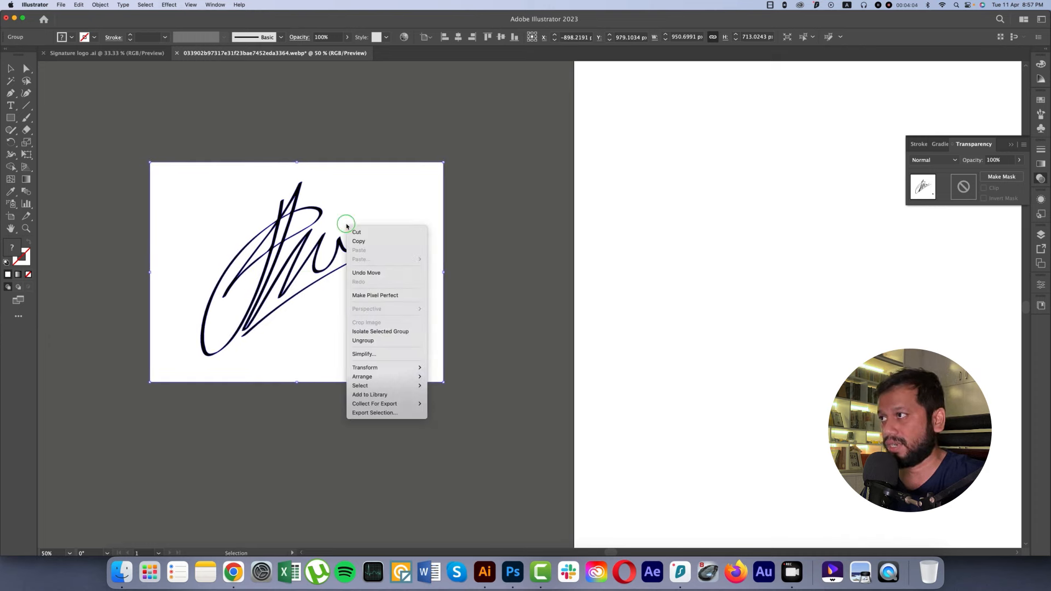
pyautogui.click(468, 339)
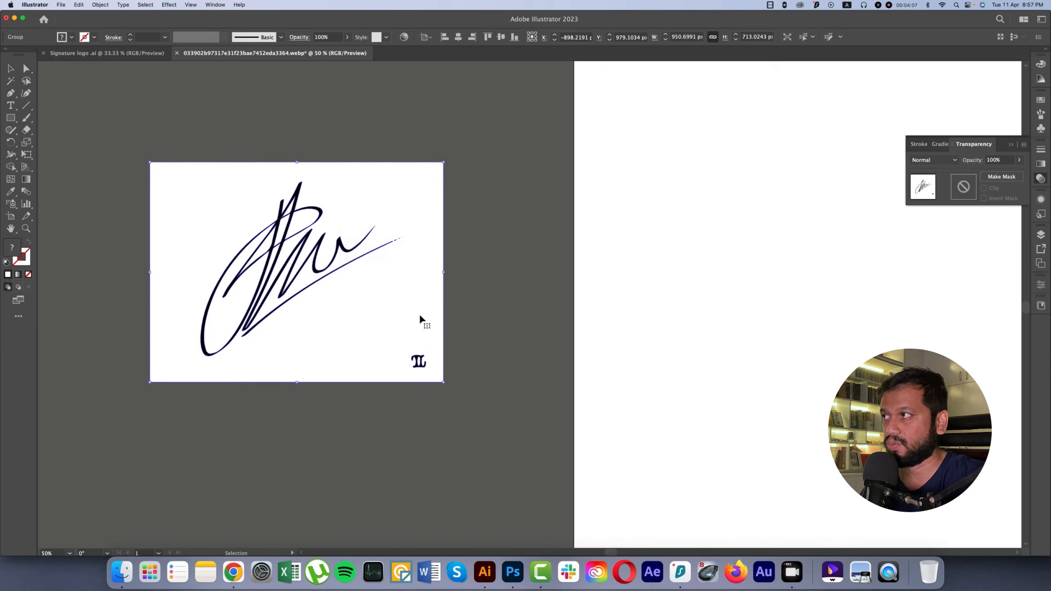
# Step: Select the white areas of the traced artwork with the Magic Wand and delete them
pyautogui.click(12, 82)
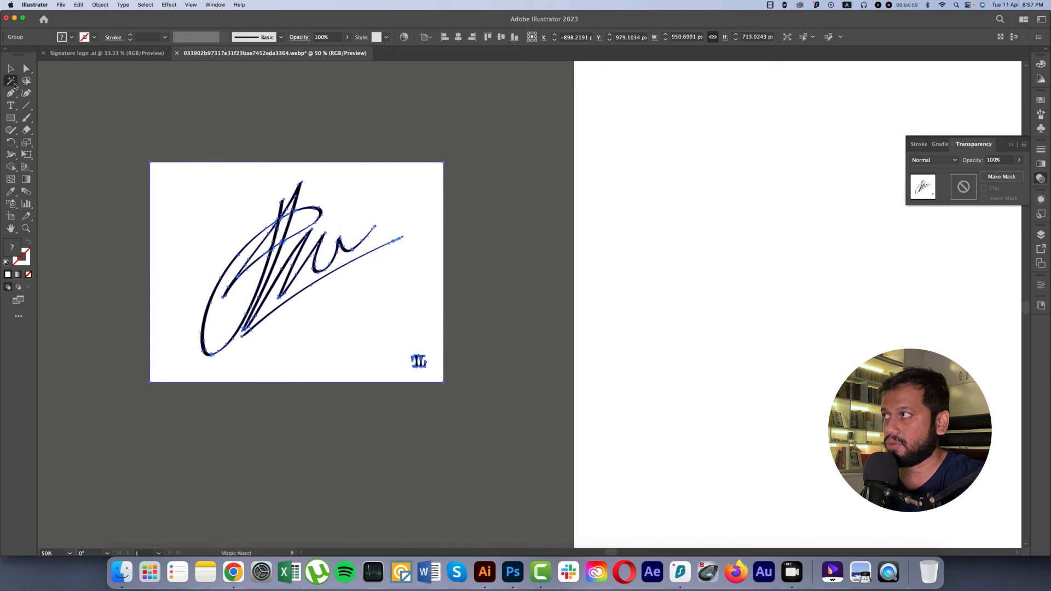
pyautogui.click(222, 208)
pyautogui.press('Delete')
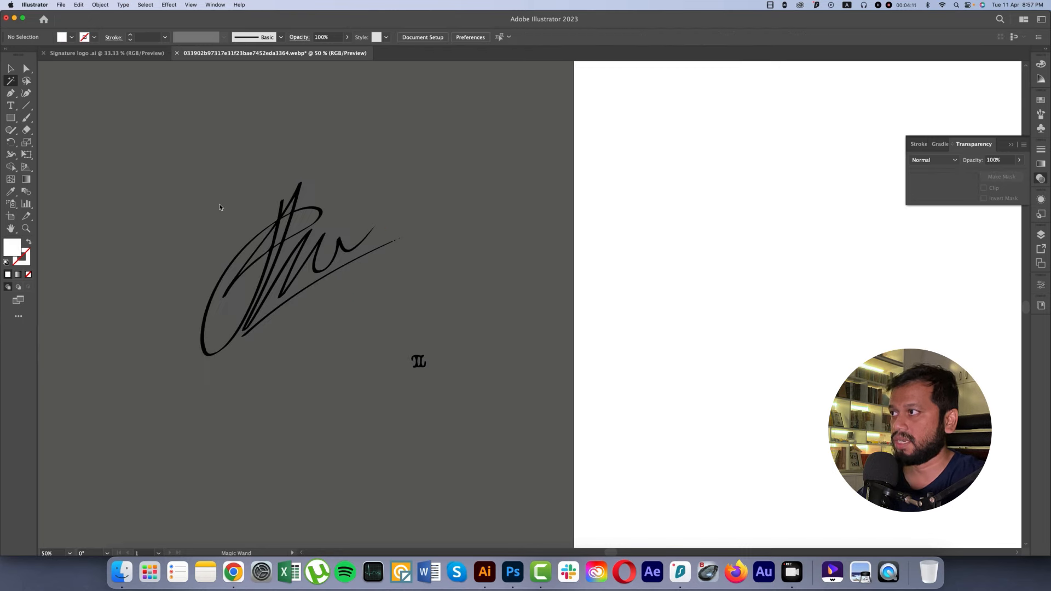
# Step: Isolate the traced group, delete the small mark below the signature and leave isolation mode
pyautogui.click(11, 70)
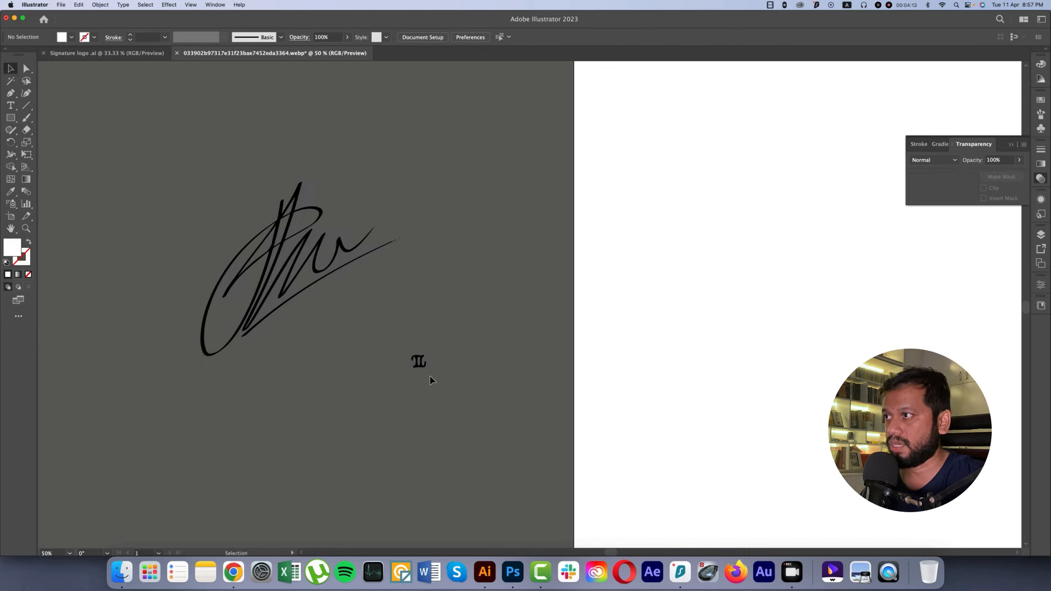
pyautogui.click(419, 362)
pyautogui.doubleClick(418, 362)
pyautogui.click(418, 361)
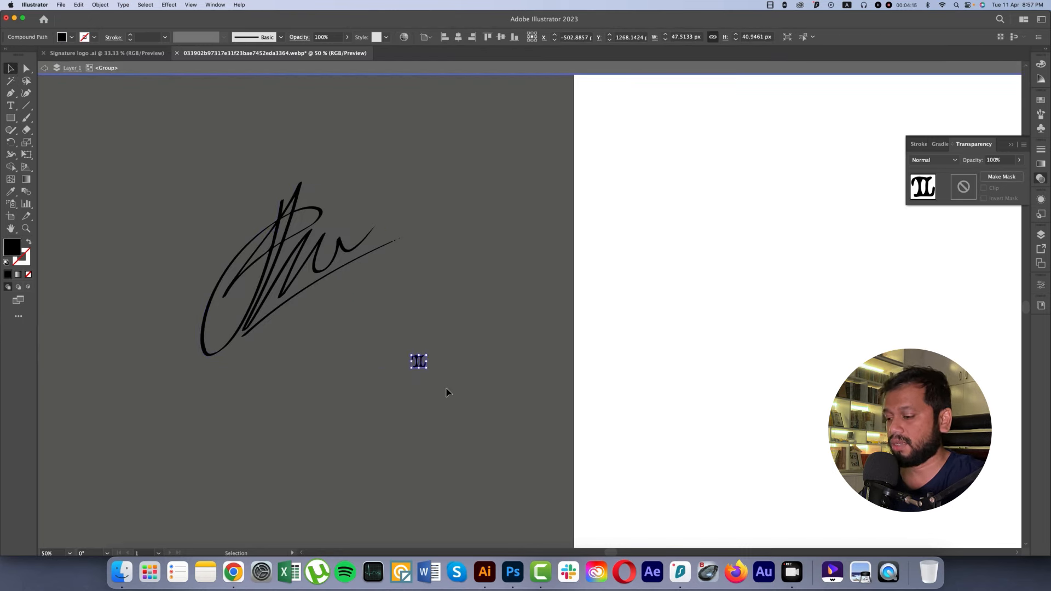
pyautogui.press('Delete')
pyautogui.doubleClick(407, 369)
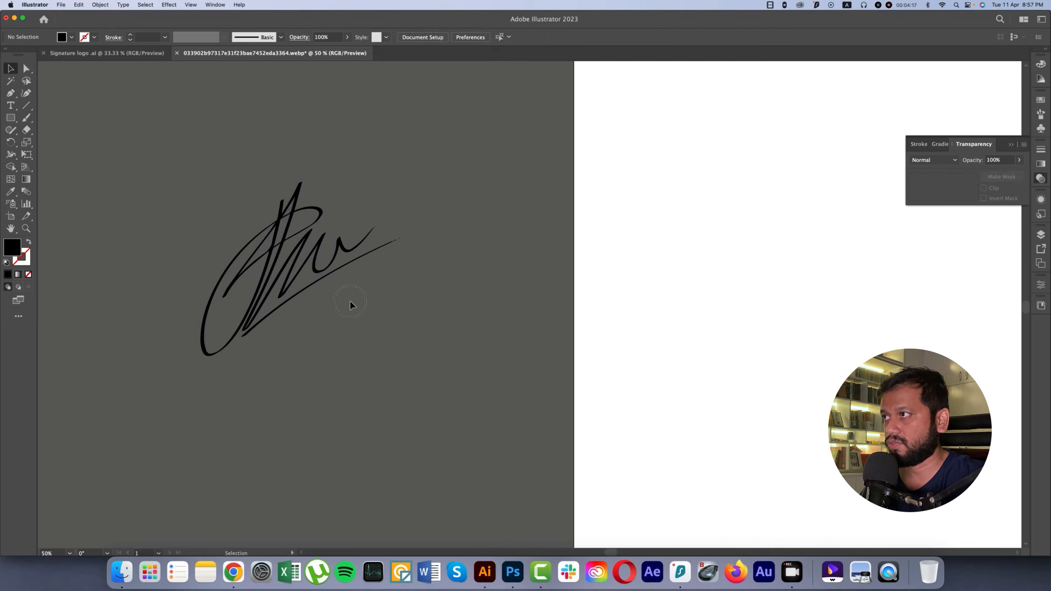
# Step: Enlarge the signature to about 871 by 752 px and place it near the centre of the artboard
pyautogui.press('super+a')
pyautogui.scroll(-2, 384, 327)
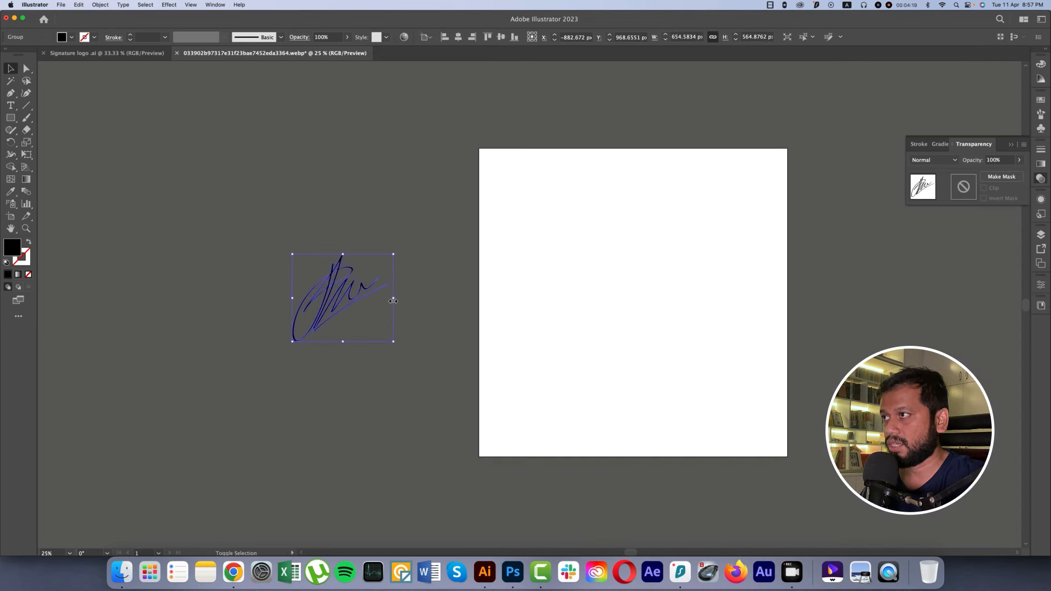
pyautogui.moveTo(393, 301); pyautogui.dragTo(630, 299)
pyautogui.hscroll(5, 602, 312)
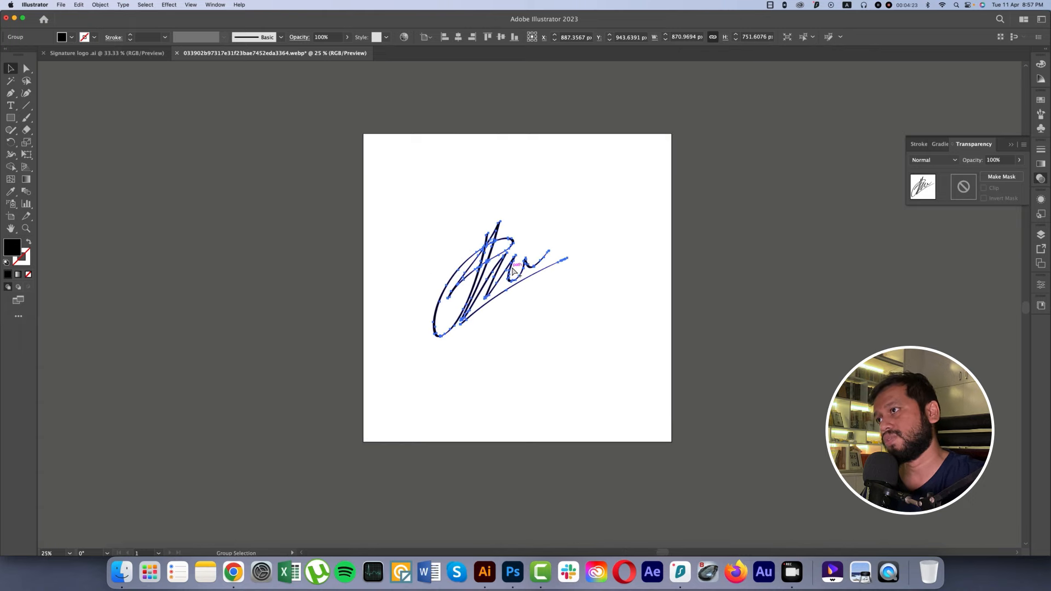
pyautogui.scroll(8, 513, 270)
pyautogui.scroll(-5, 513, 271)
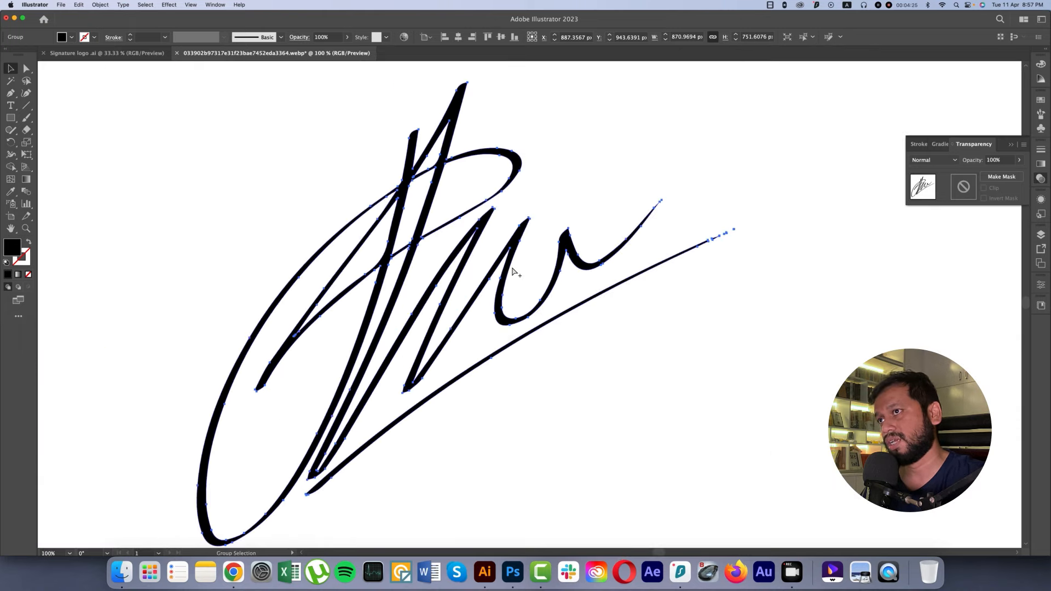
# Step: Isolate the detached tapered fragment and move it onto the open end of the underline stroke
pyautogui.click(770, 297)
pyautogui.scroll(6, 745, 257)
pyautogui.moveTo(696, 252)
pyautogui.mouseDown()
pyautogui.moveTo(712, 375)
pyautogui.moveTo(727, 399)
pyautogui.mouseUp()
pyautogui.doubleClick(530, 275)
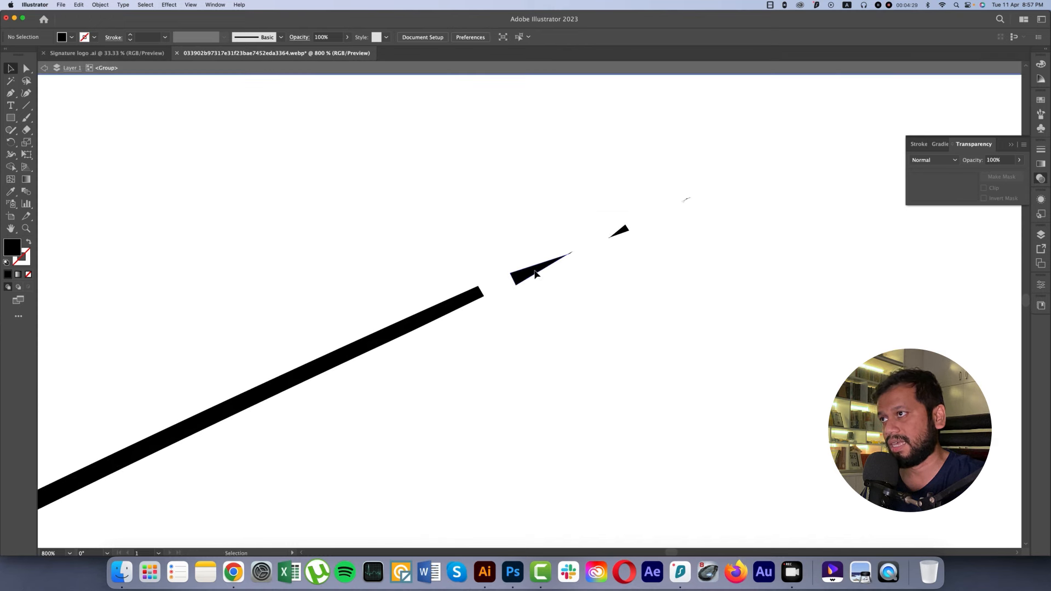
pyautogui.moveTo(535, 273); pyautogui.dragTo(481, 292)
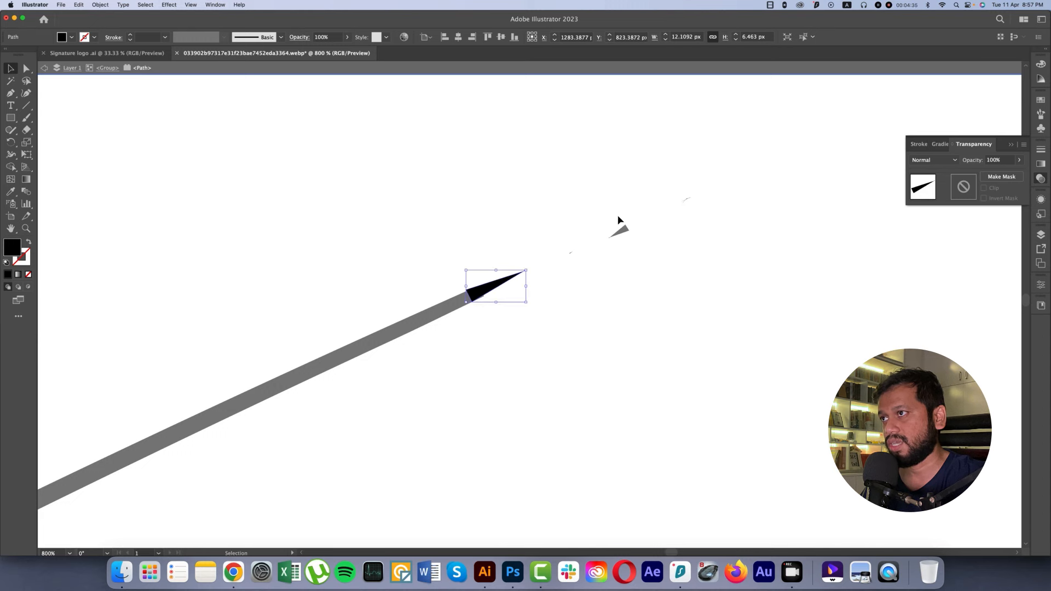
pyautogui.press('Escape')
# Step: Delete the loose fragments beyond the underline stroke's end, including the tapered piece overlapping it
pyautogui.doubleClick(622, 231)
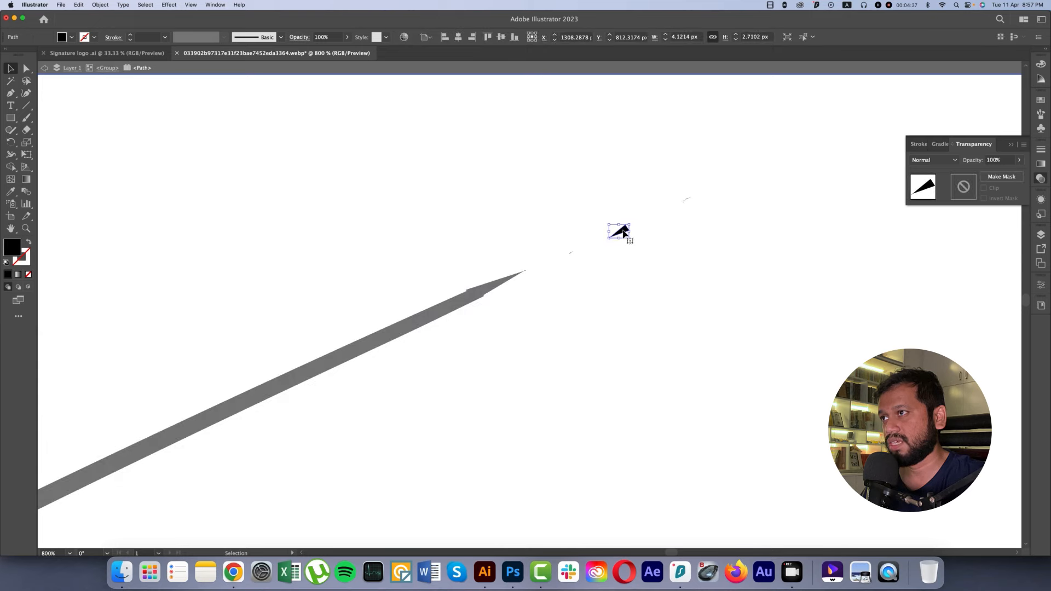
pyautogui.press('Delete')
pyautogui.doubleClick(713, 289)
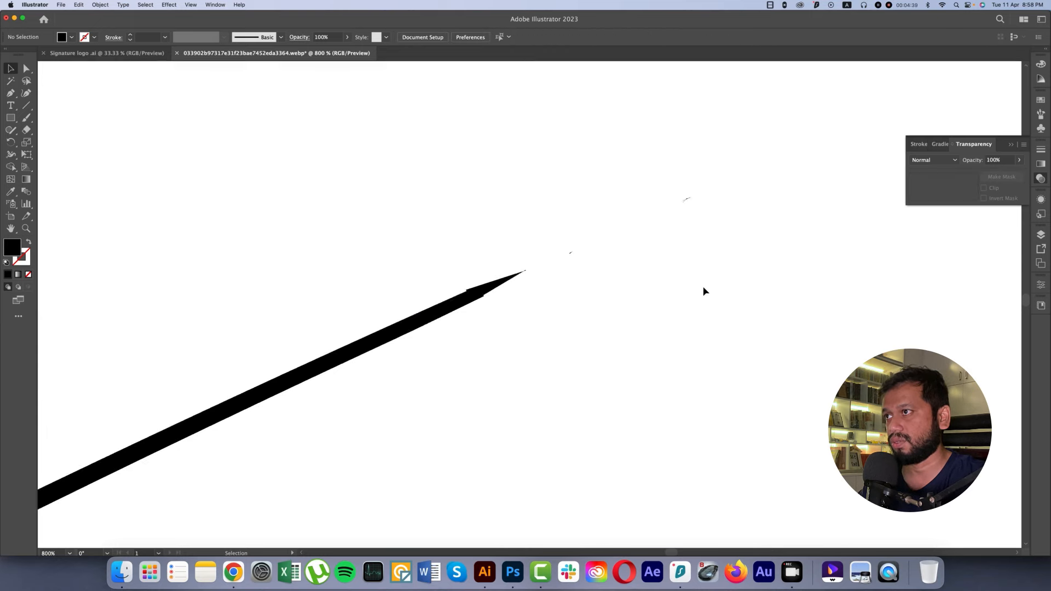
pyautogui.moveTo(416, 449); pyautogui.dragTo(613, 370)
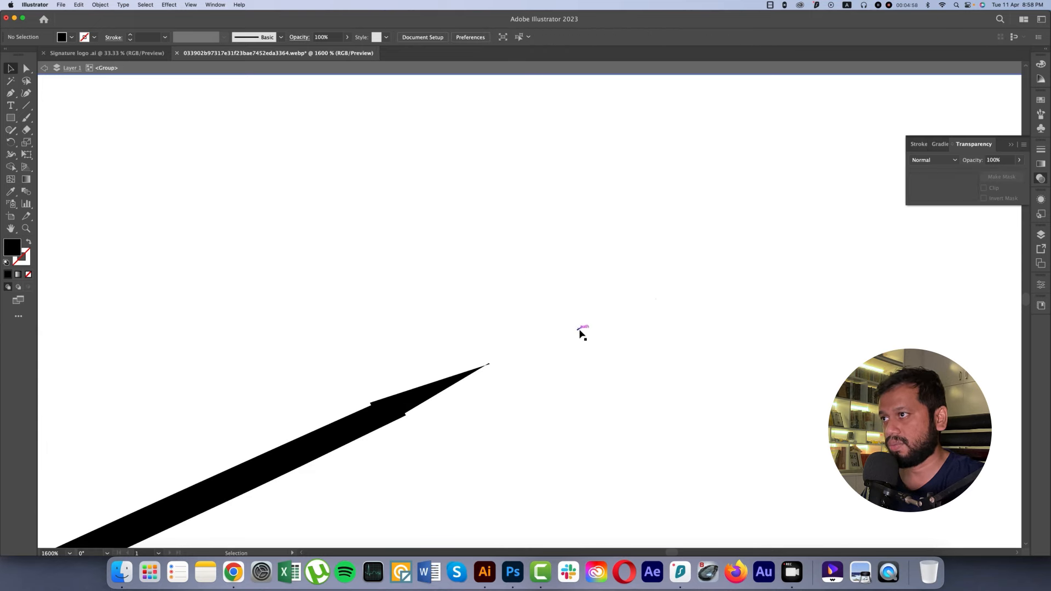
pyautogui.click(579, 328)
pyautogui.press('Delete')
pyautogui.click(464, 380)
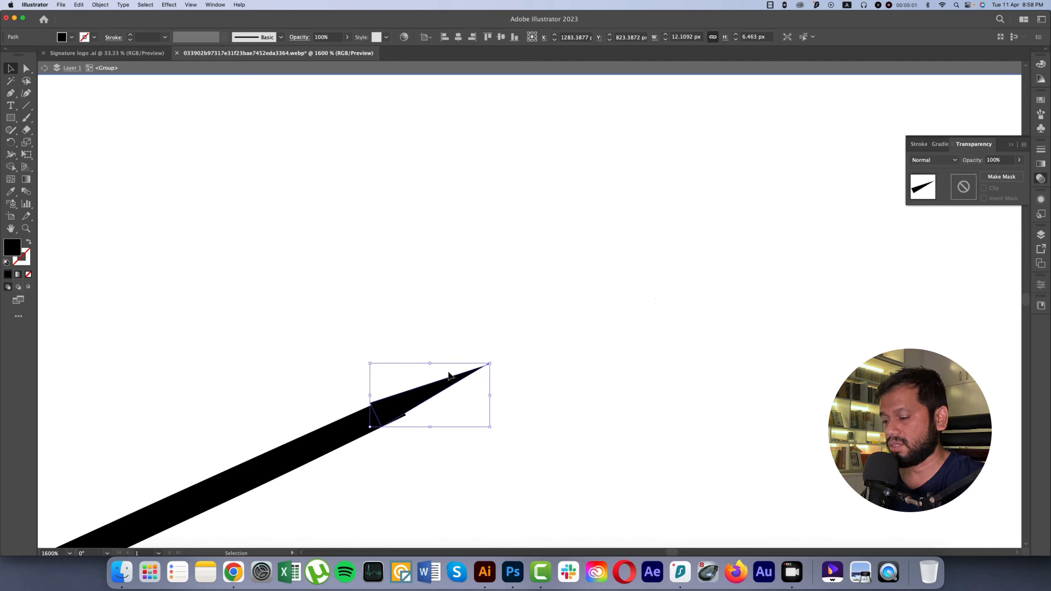
pyautogui.press('Delete')
# Step: Draw a closed, pointed black tip with the Pen tool on the blunt end of the underline stroke
pyautogui.moveTo(406, 406); pyautogui.dragTo(496, 343)
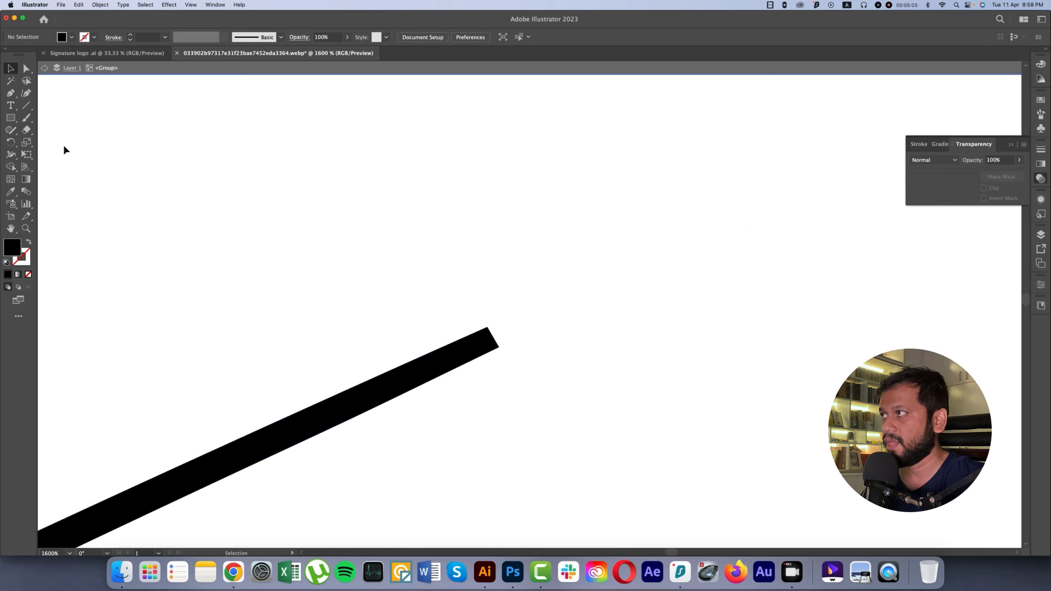
pyautogui.press('p')
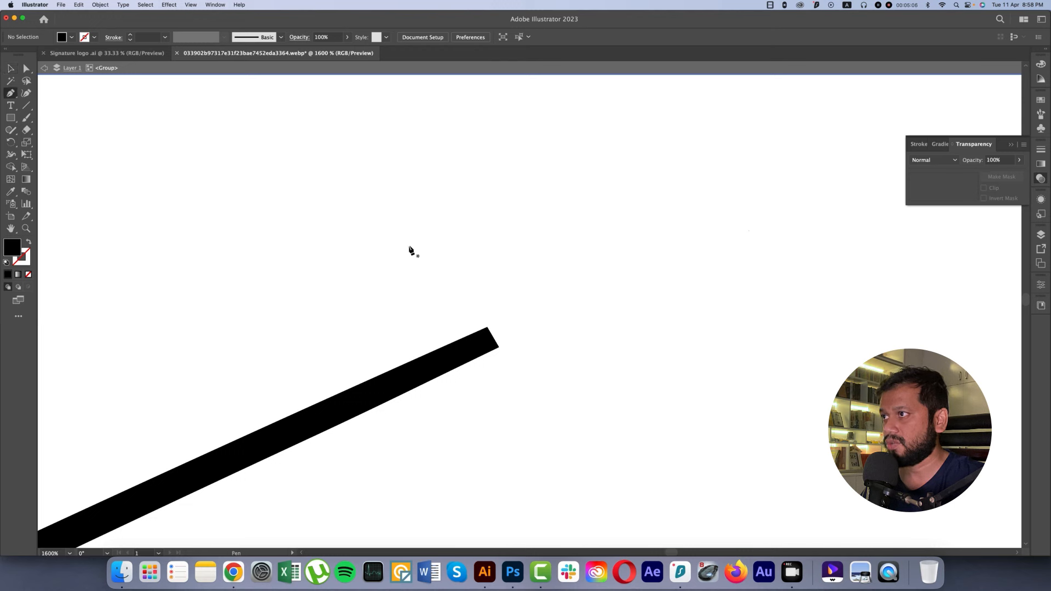
pyautogui.click(488, 327)
pyautogui.click(554, 308)
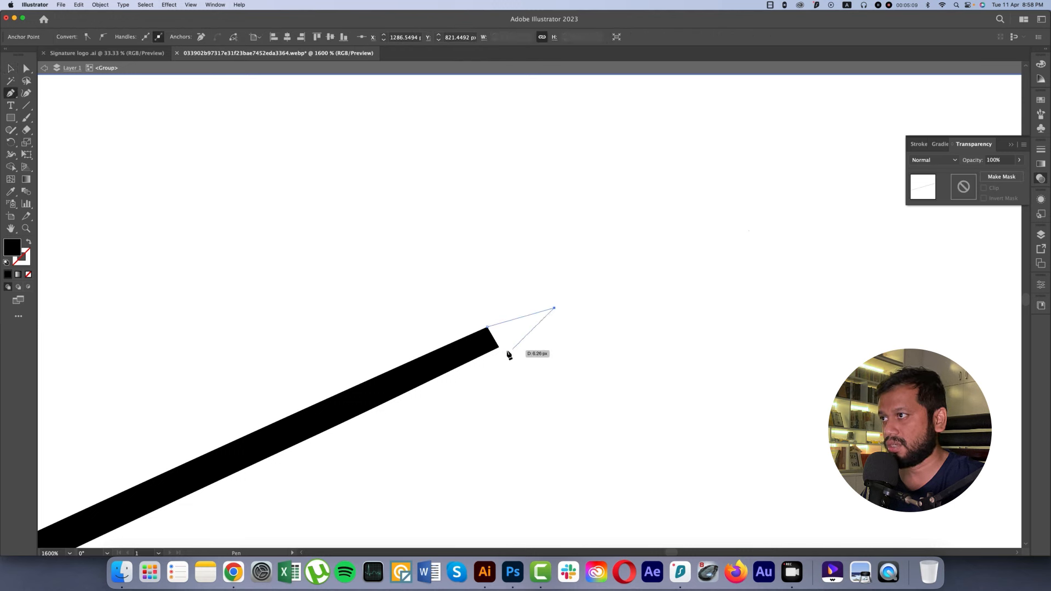
pyautogui.click(500, 347)
pyautogui.click(482, 347)
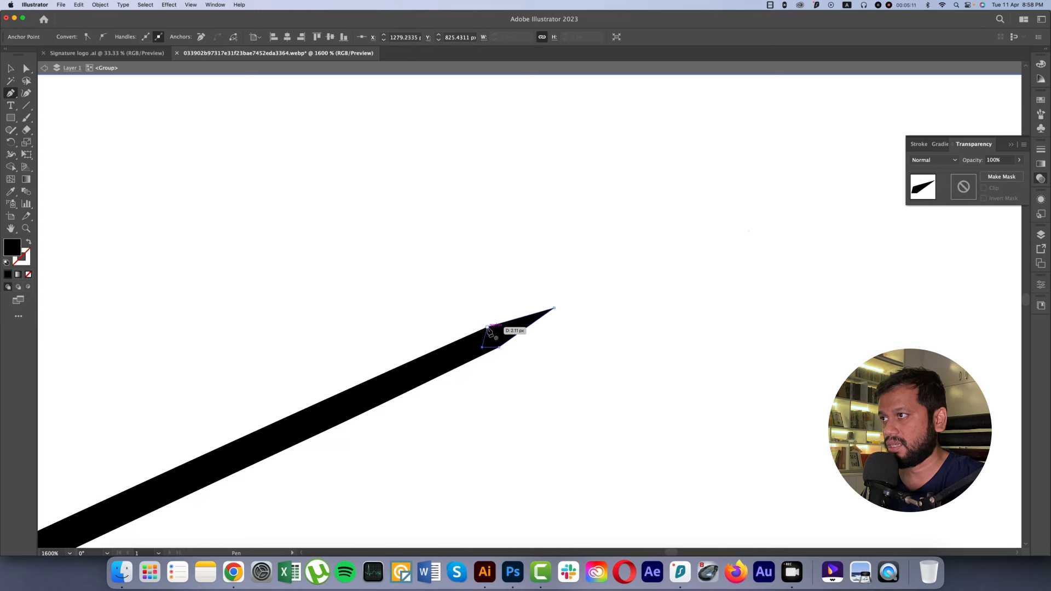
pyautogui.click(487, 327)
# Step: Unite the pointed tip with the underline stroke into one shape and deselect it
pyautogui.press('v')
pyautogui.moveTo(458, 286); pyautogui.dragTo(549, 398)
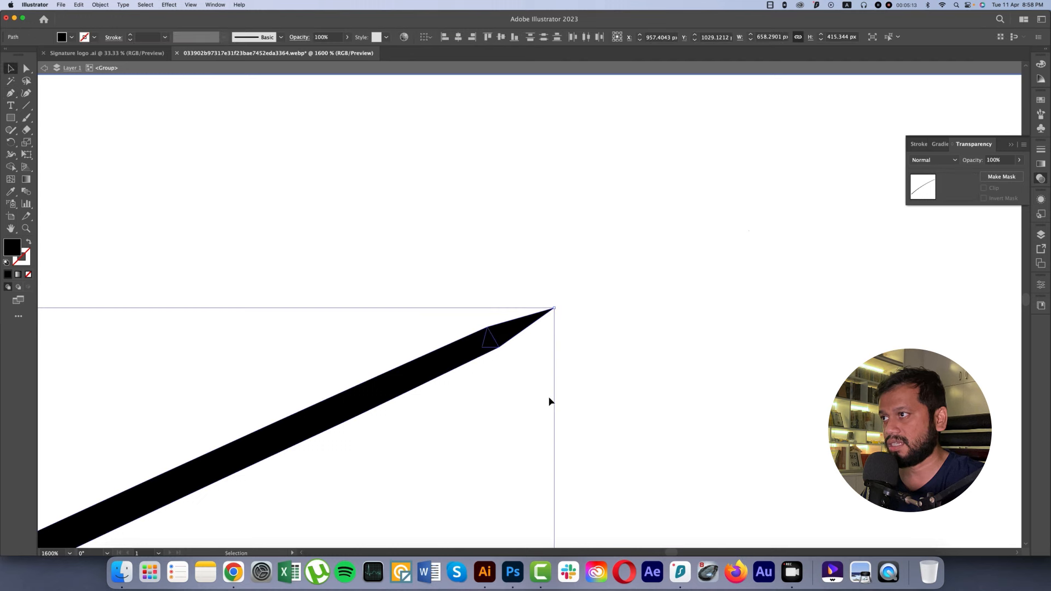
pyautogui.click(1041, 285)
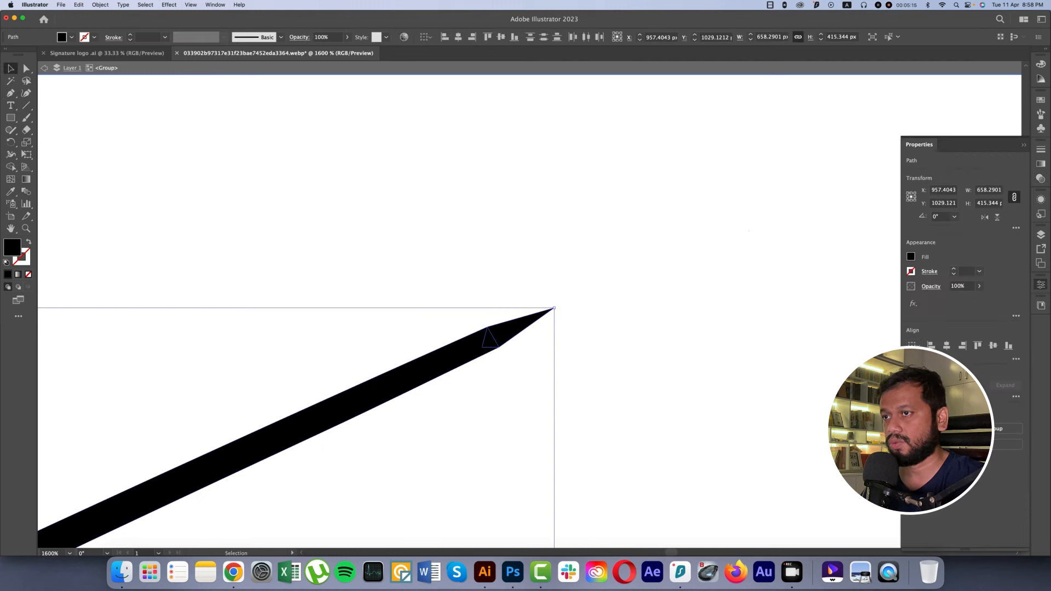
pyautogui.click(913, 386)
pyautogui.click(693, 346)
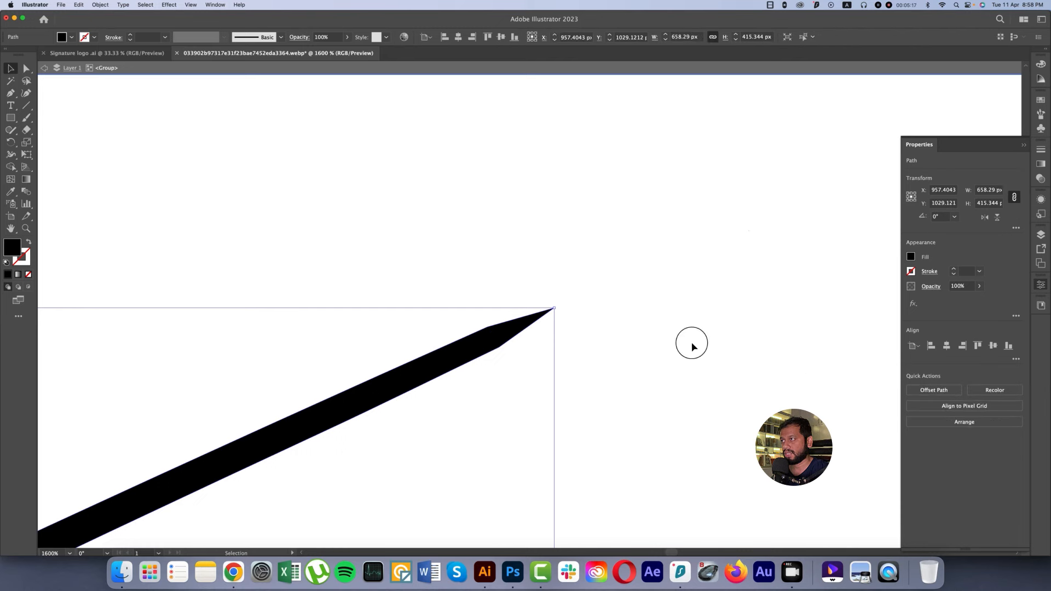
# Step: Delete the thin detached fragment beyond the tip of the last letter's upstroke
pyautogui.scroll(-2, 694, 347)
pyautogui.scroll(-5, 693, 346)
pyautogui.scroll(5, 651, 317)
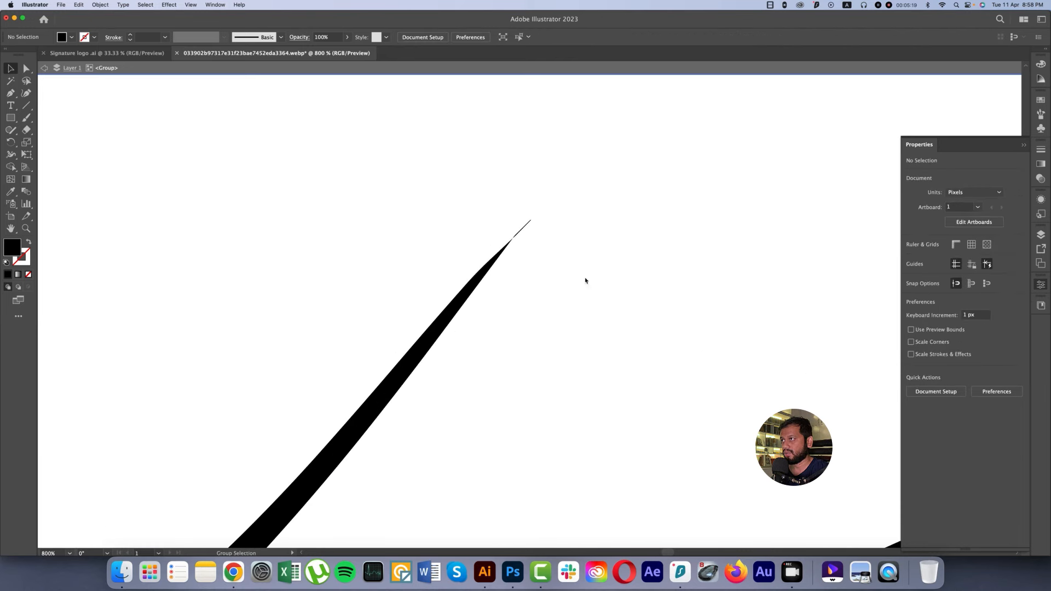
pyautogui.doubleClick(523, 237)
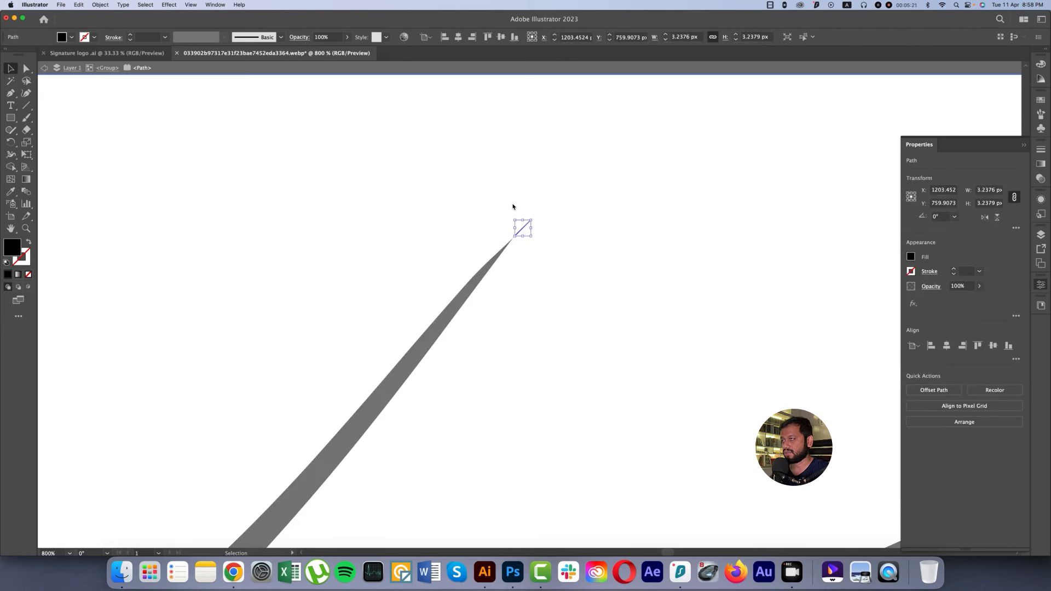
pyautogui.press('Delete')
# Step: Isolate the signature's compound path and remove the wedge and tiny leftover at the last letter's upstroke tip with the Shape Builder tool
pyautogui.scroll(5, 521, 237)
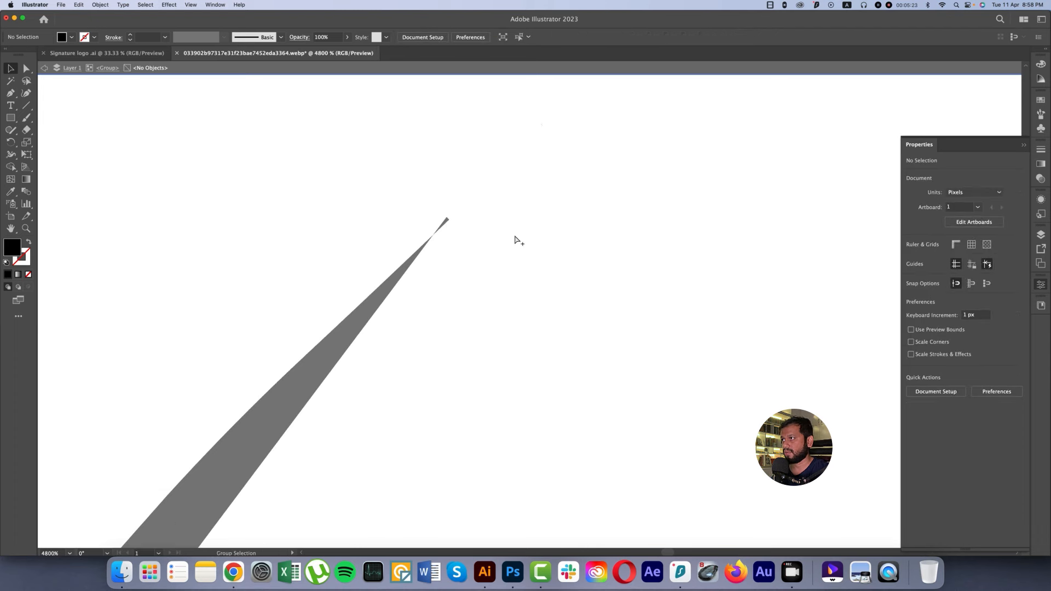
pyautogui.doubleClick(444, 223)
pyautogui.doubleClick(445, 224)
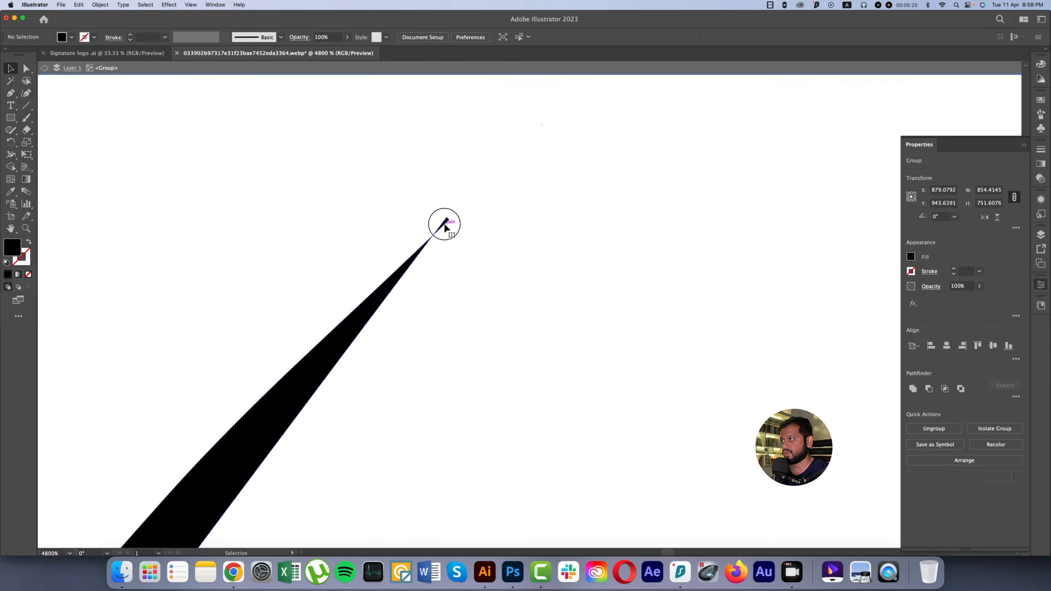
pyautogui.doubleClick(445, 224)
pyautogui.click(444, 224)
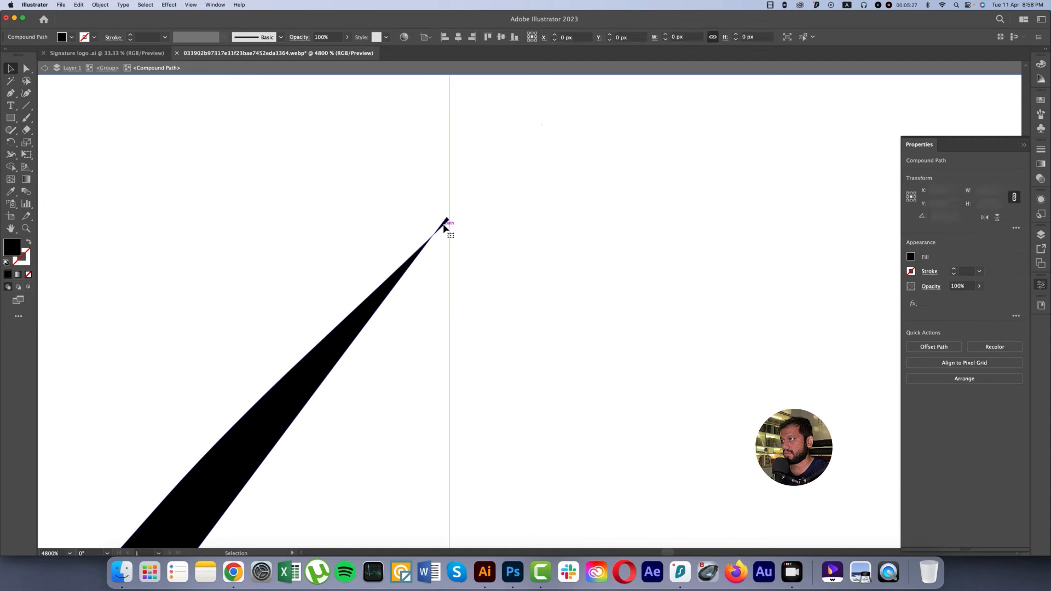
pyautogui.scroll(10, 445, 224)
pyautogui.hotkey('shift', 'm')
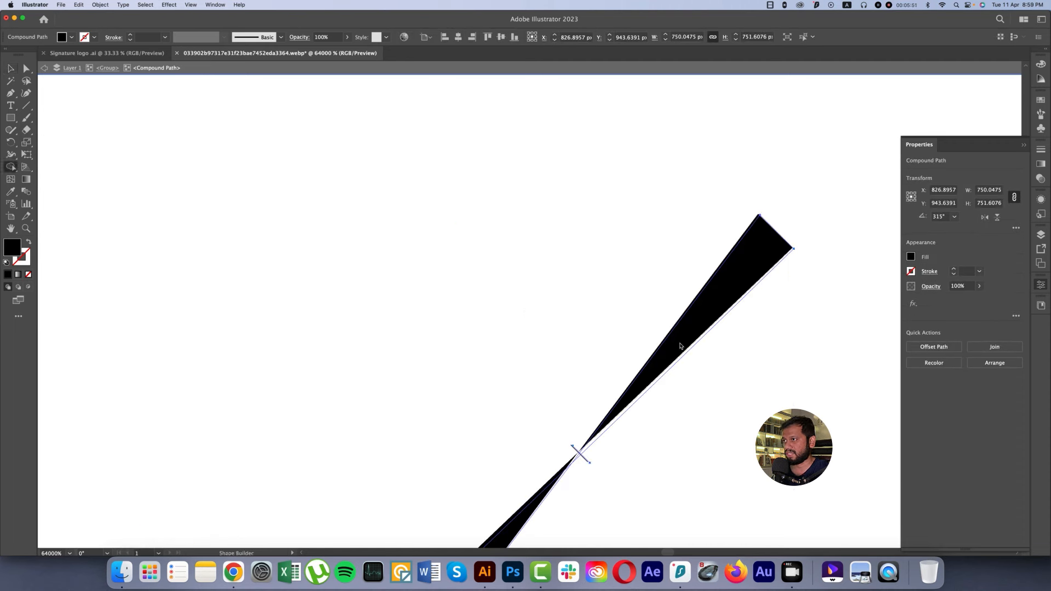
pyautogui.keyDown('alt'); pyautogui.click(684, 344); pyautogui.keyUp('alt')
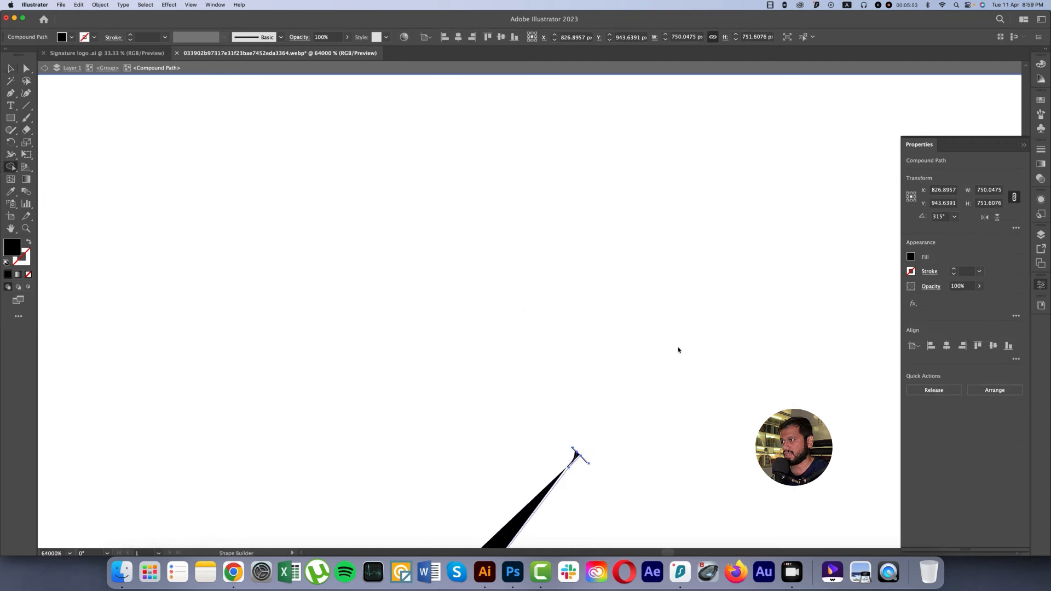
pyautogui.keyDown('alt'); pyautogui.click(575, 452); pyautogui.keyUp('alt')
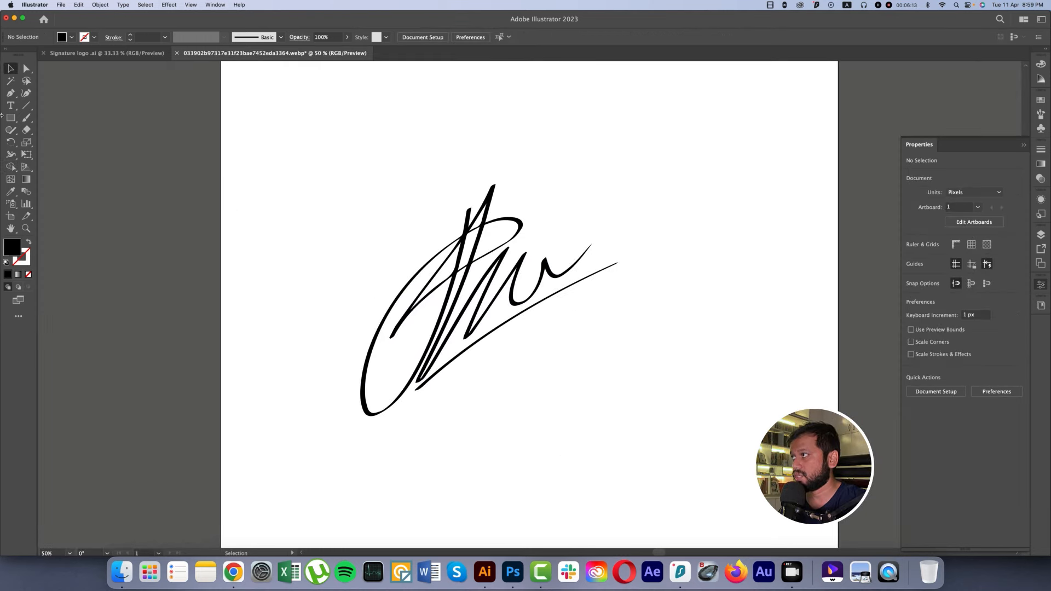
# Step: Add the point text PHOTOGRAPHY at 48 pt below the signature's underline stroke
pyautogui.click(11, 104)
pyautogui.click(513, 354)
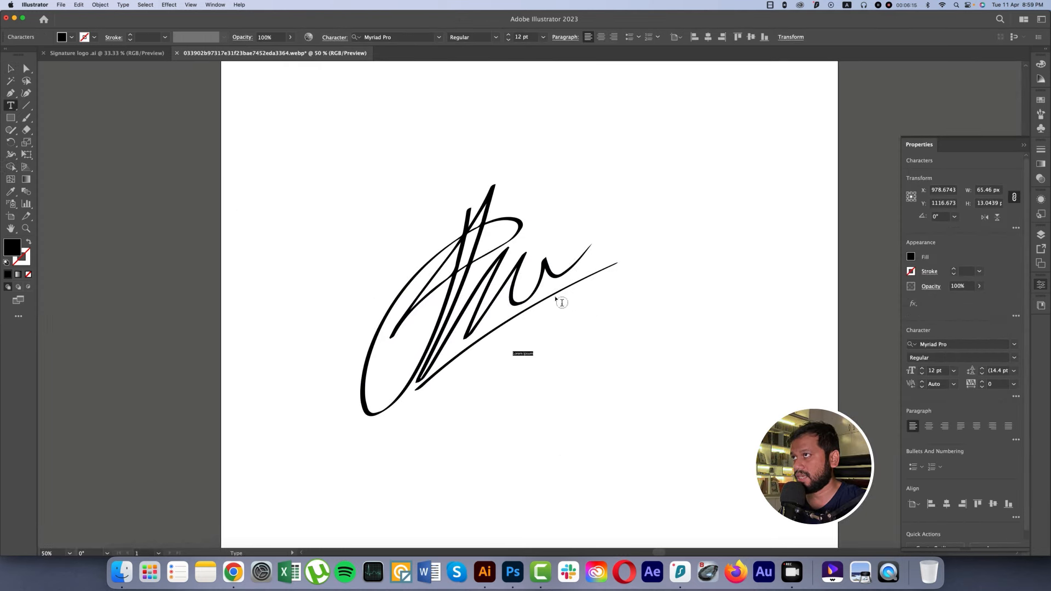
pyautogui.click(541, 37)
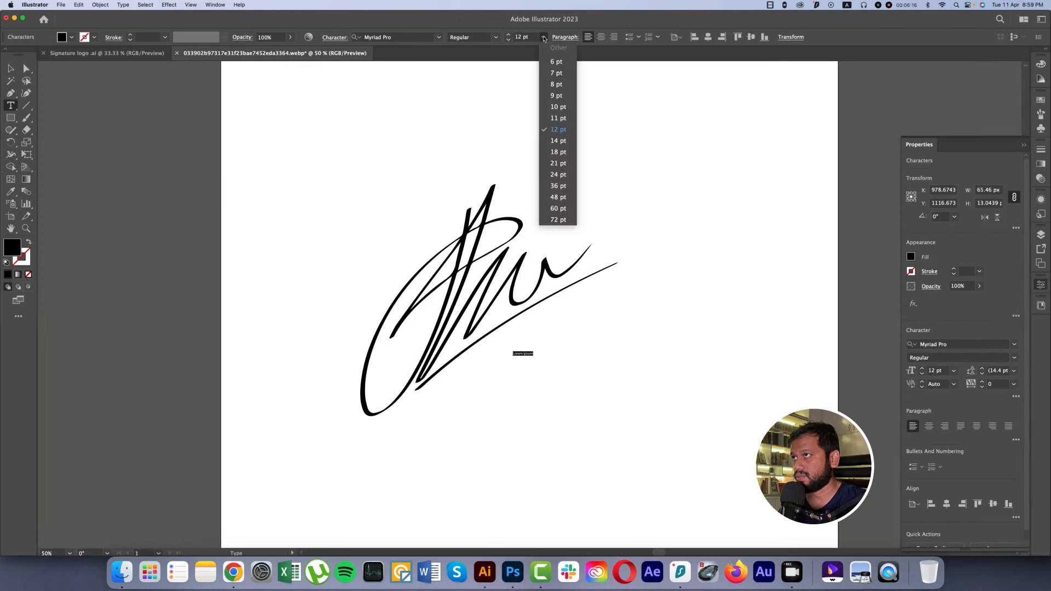
pyautogui.click(558, 198)
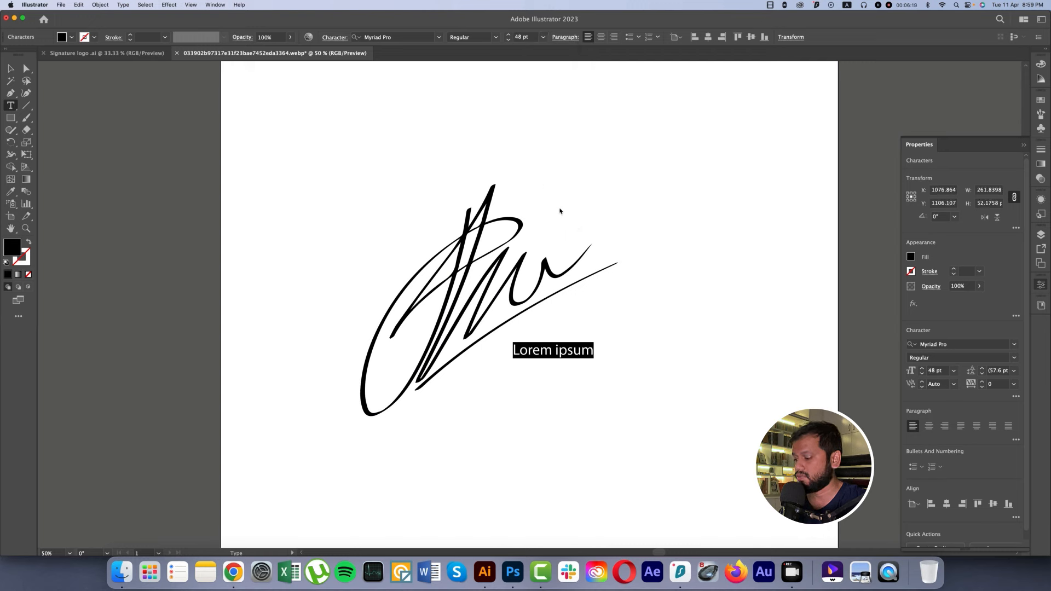
pyautogui.write('PHOTOGRAPHY')
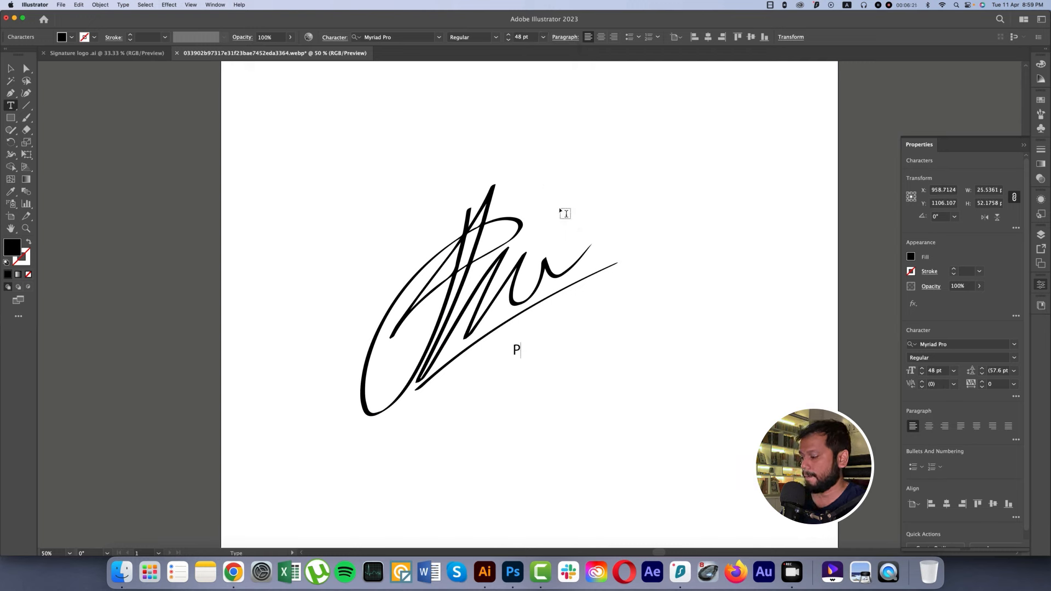
# Step: Set the font of the PHOTOGRAPHY text to Poppins SemiBold
pyautogui.click(12, 68)
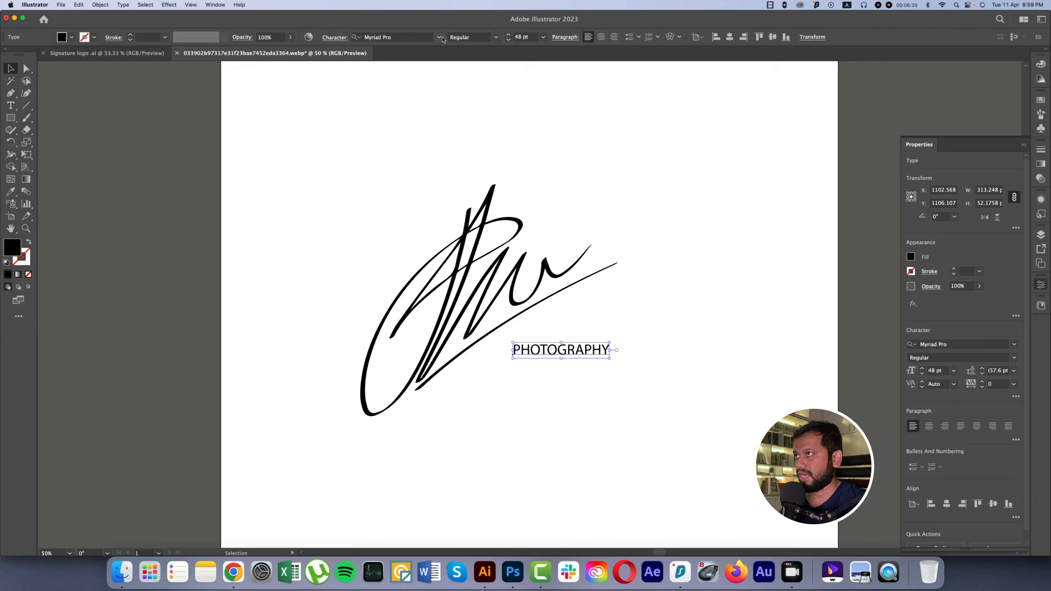
pyautogui.click(439, 37)
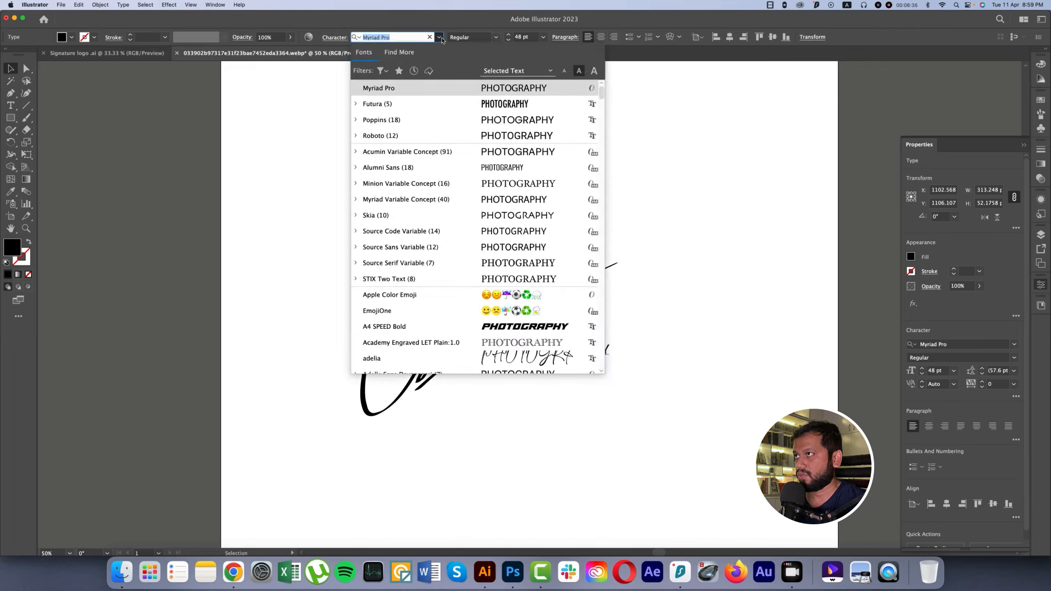
pyautogui.click(356, 121)
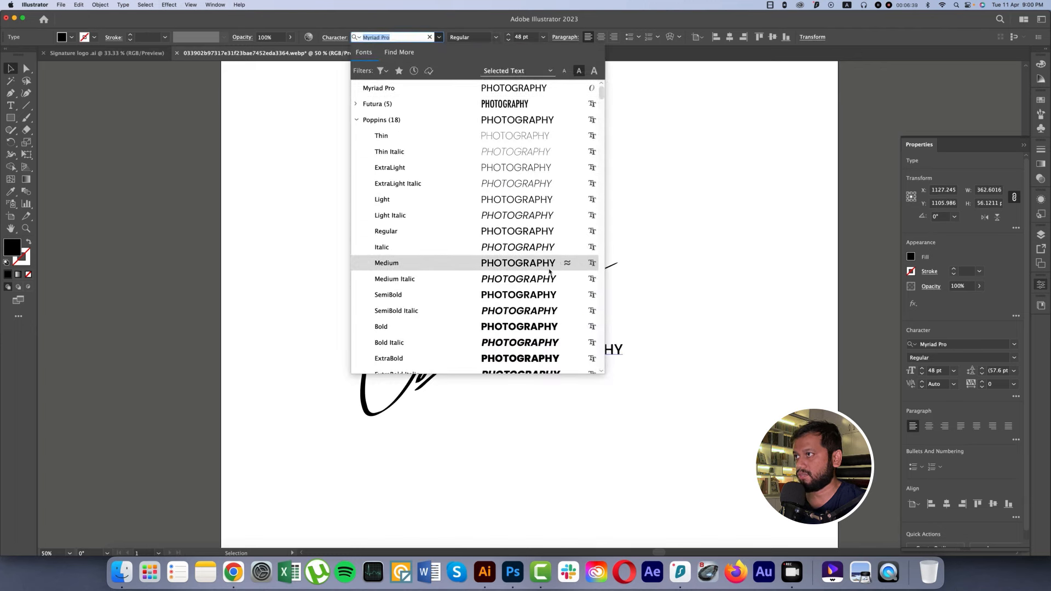
pyautogui.click(538, 296)
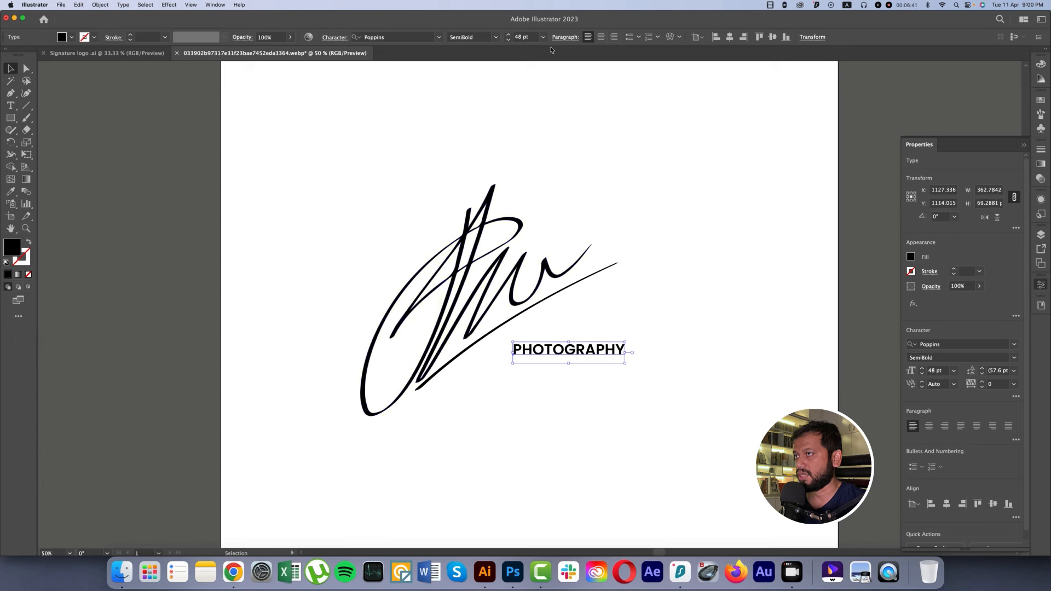
# Step: Set the tracking of the PHOTOGRAPHY text to 300
pyautogui.click(991, 384)
pyautogui.write('300')
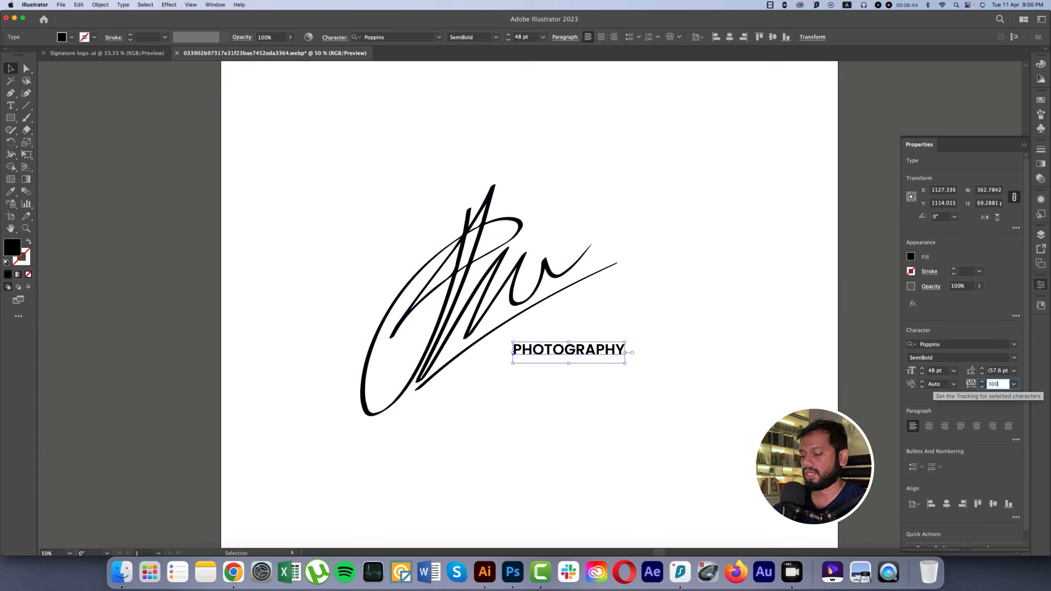
pyautogui.press('Return')
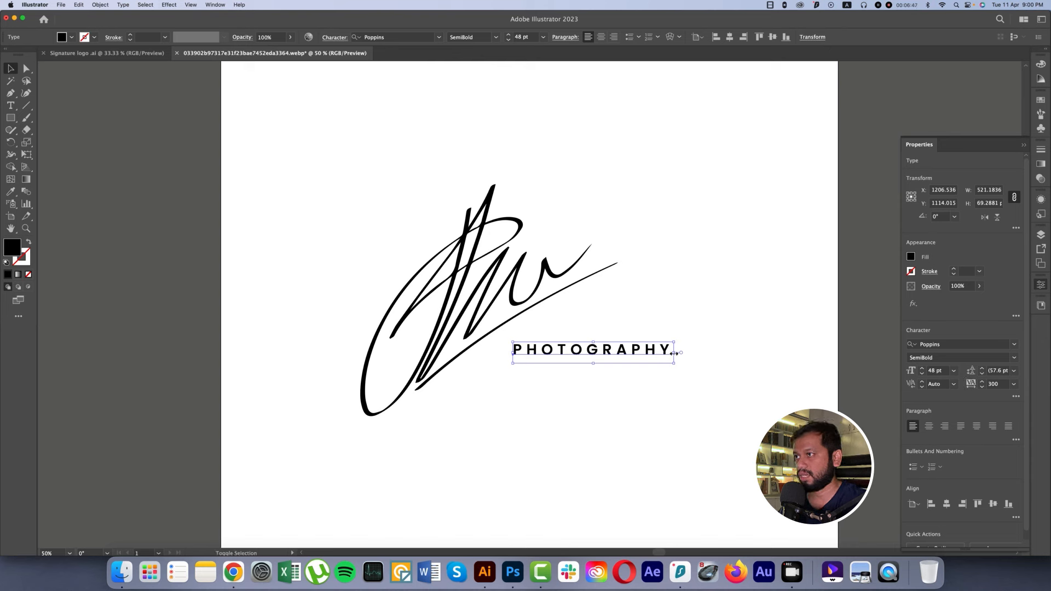
# Step: Scale the PHOTOGRAPHY text down to about 36.38 pt and convert it to outlines
pyautogui.moveTo(674, 353); pyautogui.dragTo(630, 354)
pyautogui.rightClick(629, 354)
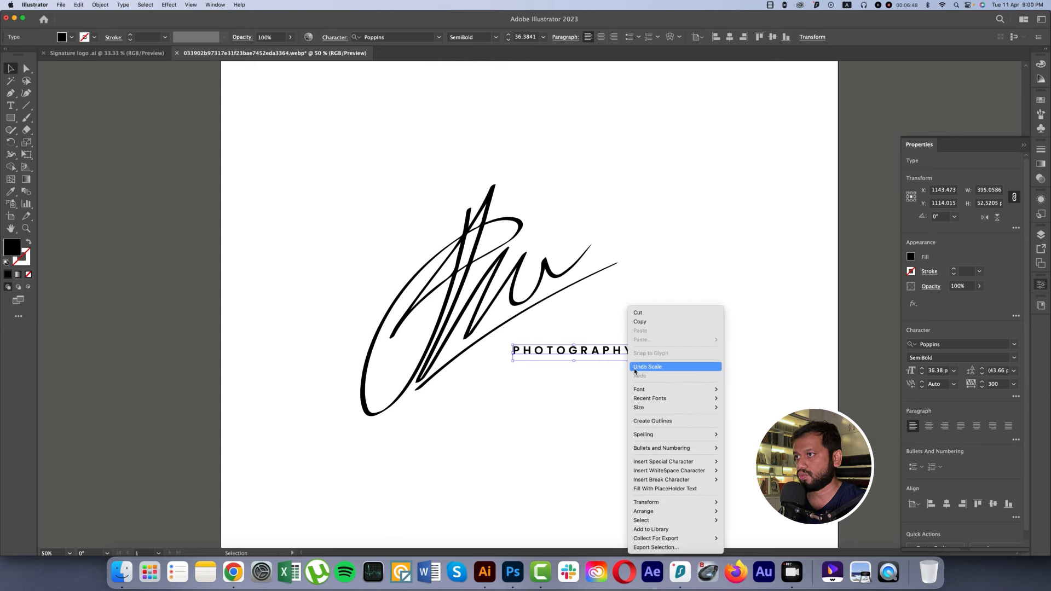
pyautogui.click(651, 421)
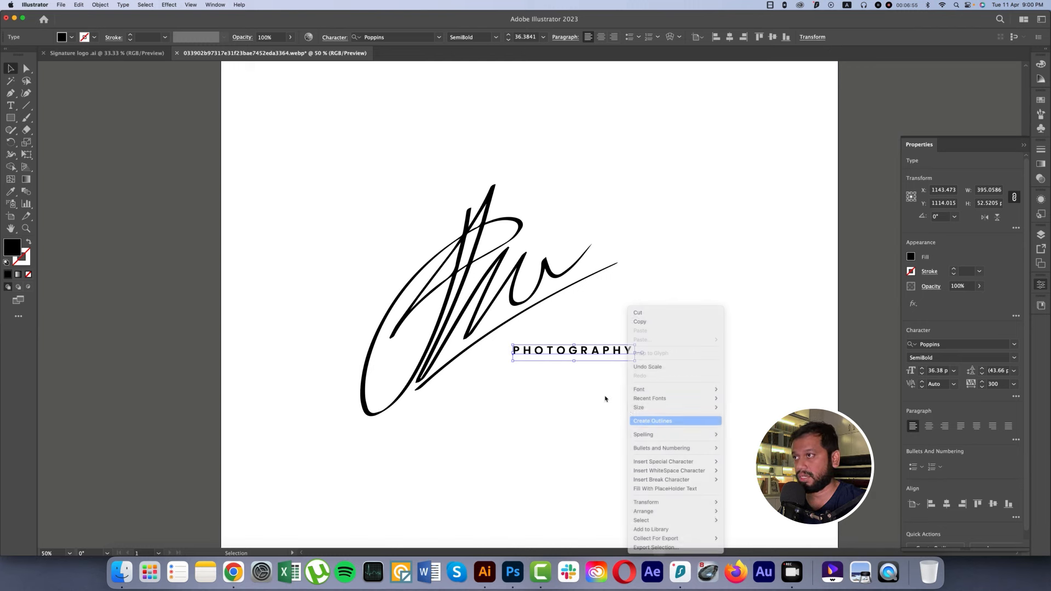
# Step: Shift the PHOTOGRAPHY lettering slightly left beneath the underline and group it with the signature
pyautogui.moveTo(585, 358); pyautogui.dragTo(545, 360)
pyautogui.moveTo(340, 175)
pyautogui.mouseDown()
pyautogui.moveTo(707, 409)
pyautogui.moveTo(644, 396)
pyautogui.moveTo(605, 366)
pyautogui.mouseUp()
pyautogui.scroll(-3, 638, 392)
pyautogui.press('super+g')
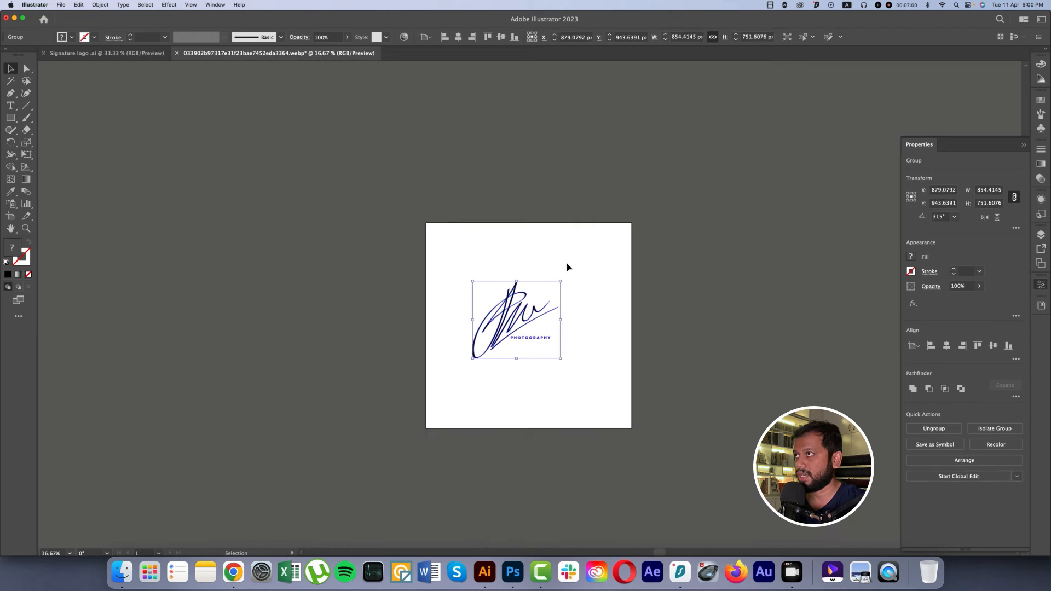
# Step: Centre the grouped logo horizontally and vertically on the artboard and deselect it
pyautogui.click(458, 36)
pyautogui.click(500, 37)
pyautogui.click(600, 260)
# Step: Duplicate the artboard together with its logo to the right of the original
pyautogui.scroll(-1, 601, 261)
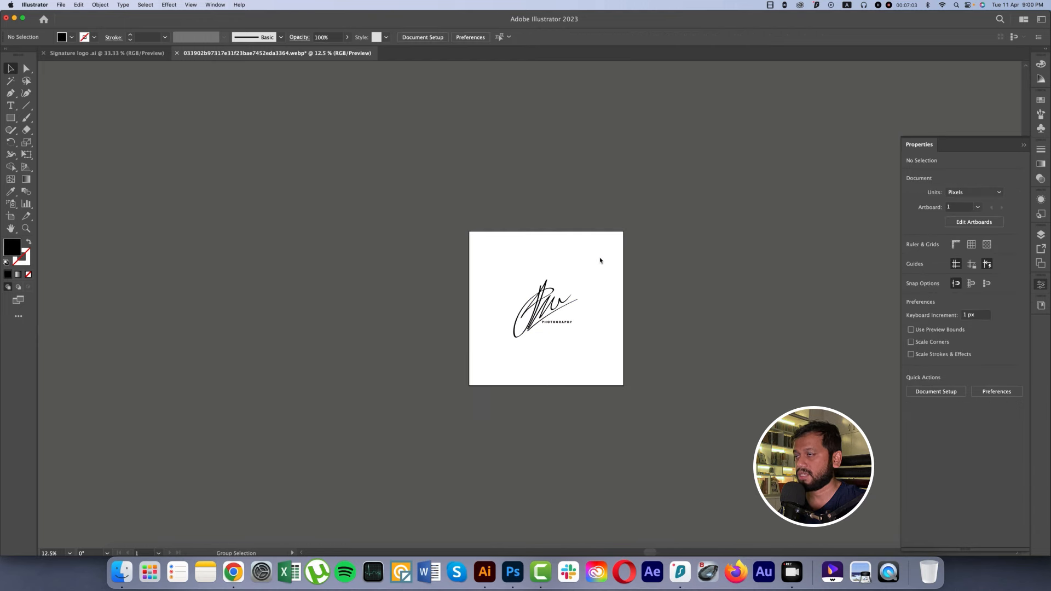
pyautogui.moveTo(533, 246); pyautogui.dragTo(349, 203)
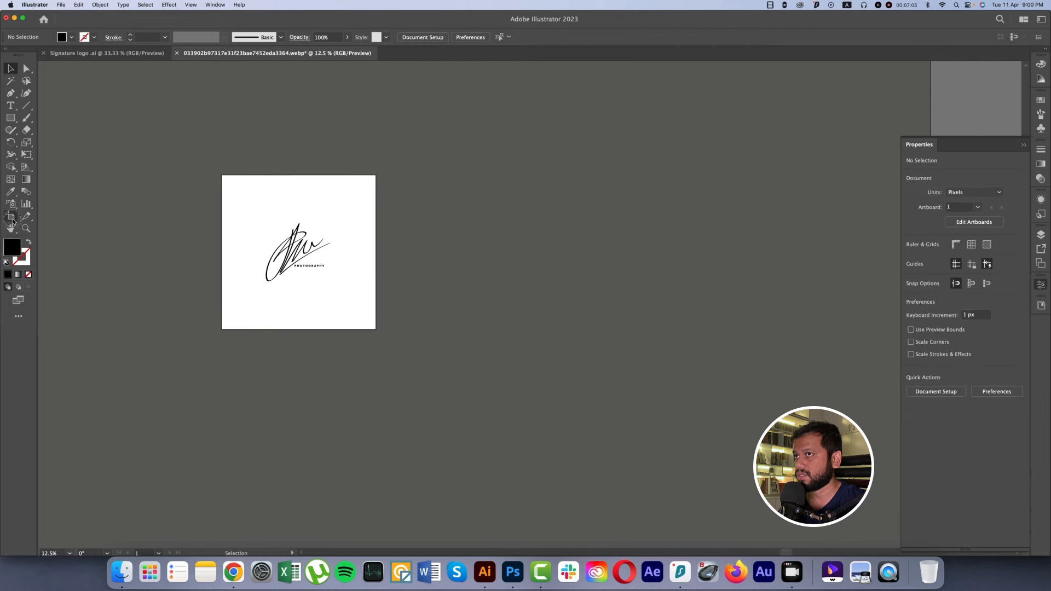
pyautogui.click(11, 217)
pyautogui.moveTo(307, 275); pyautogui.dragTo(509, 275)
pyautogui.press('v')
# Step: Fill the logo on the second artboard with dark navy blue 00234C and deselect it
pyautogui.moveTo(446, 218); pyautogui.dragTo(525, 310)
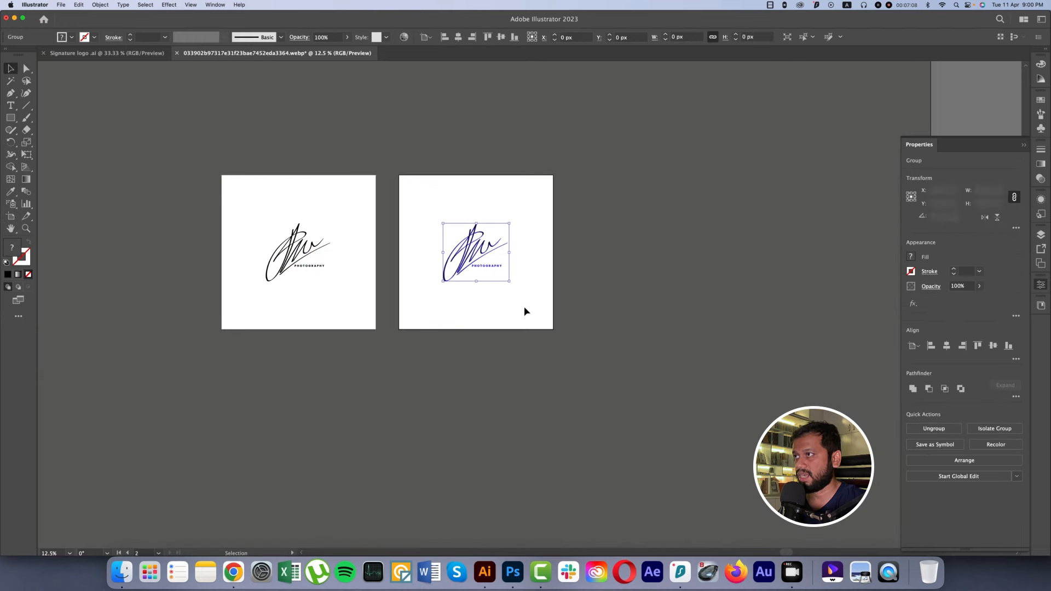
pyautogui.click(70, 37)
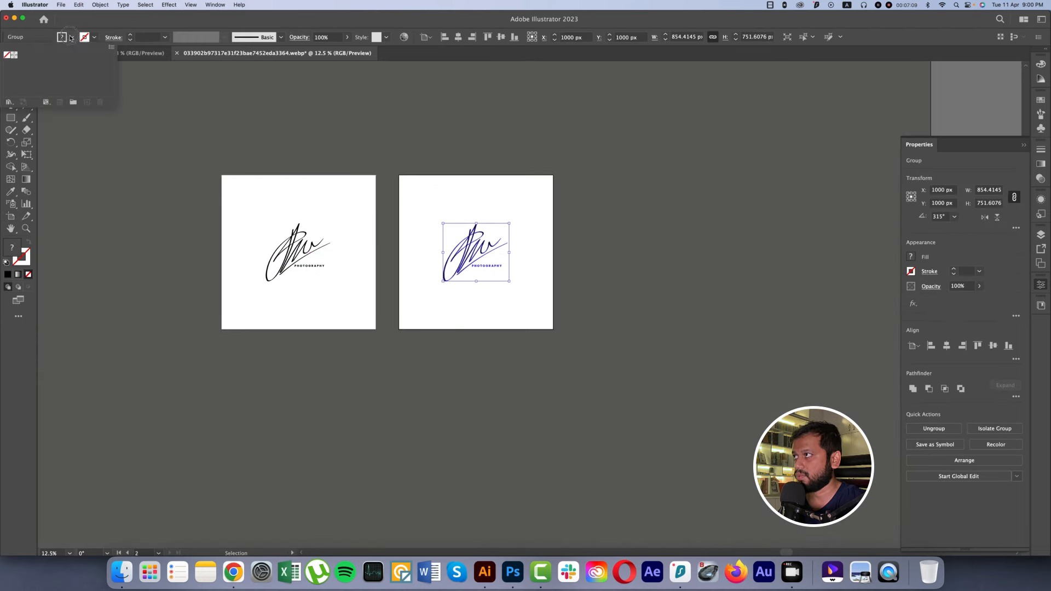
pyautogui.click(15, 254)
pyautogui.doubleClick(14, 253)
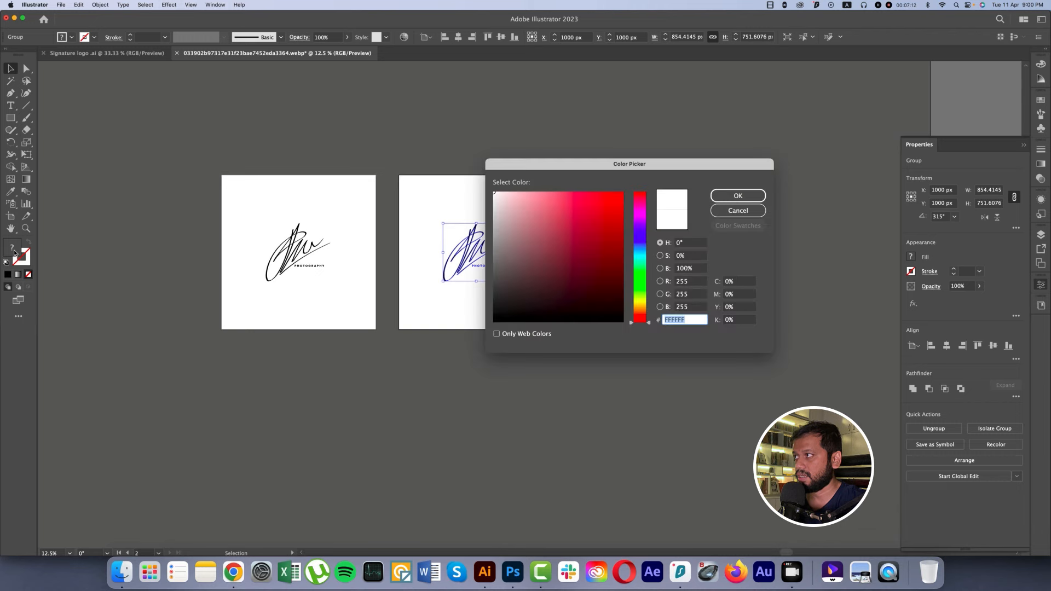
pyautogui.click(641, 244)
pyautogui.click(622, 283)
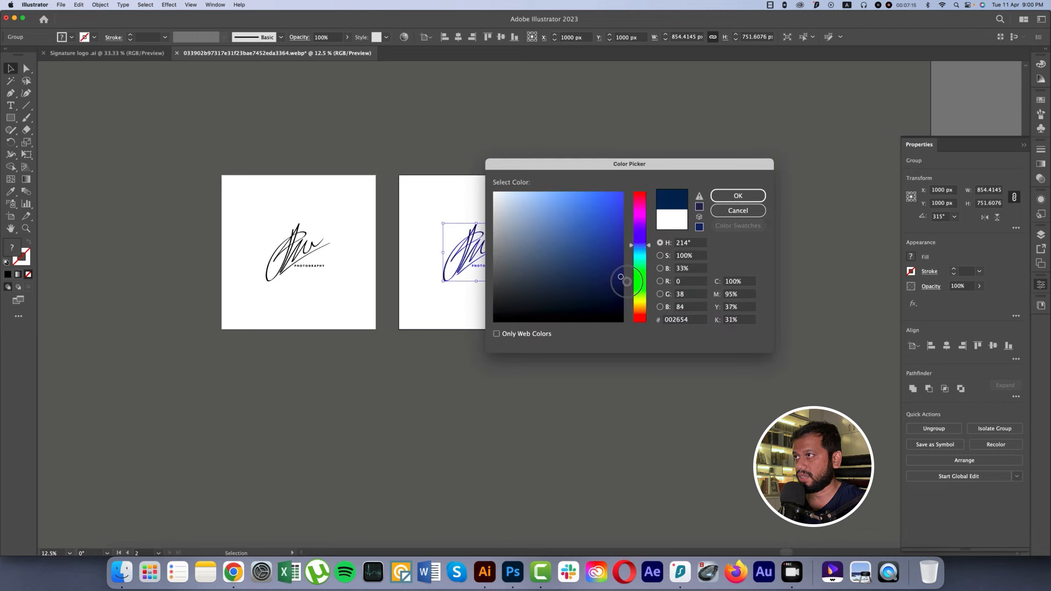
pyautogui.click(729, 196)
pyautogui.click(629, 206)
# Step: Duplicate the second artboard with its navy logo to the right as a third artboard
pyautogui.hscroll(5, 540, 197)
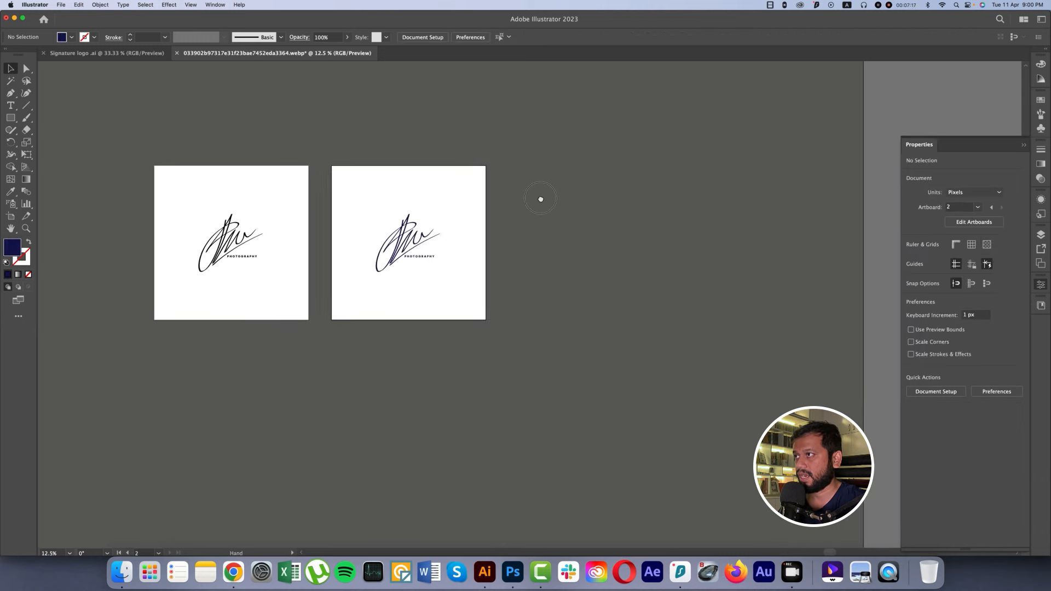
pyautogui.click(11, 216)
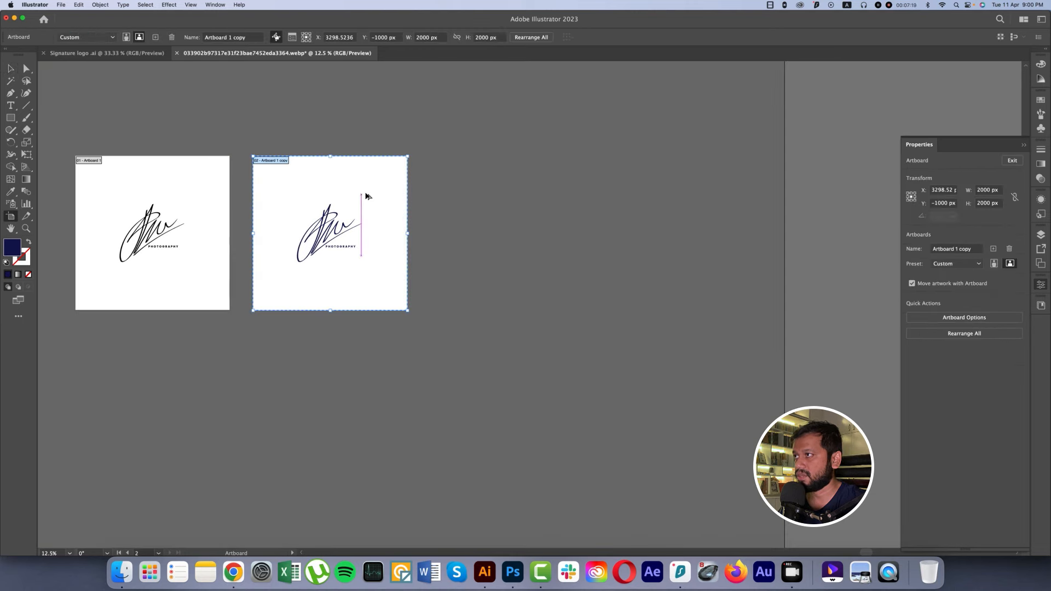
pyautogui.moveTo(364, 197); pyautogui.dragTo(558, 198)
pyautogui.press('v')
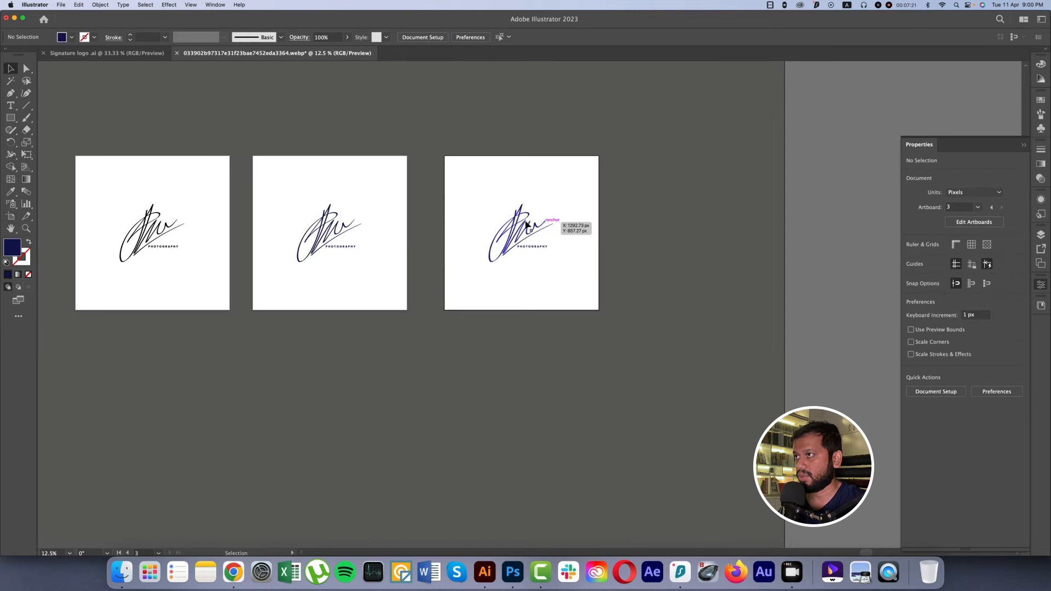
# Step: Fill the logo on the third artboard with teal green 028E79 and deselect it
pyautogui.click(551, 224)
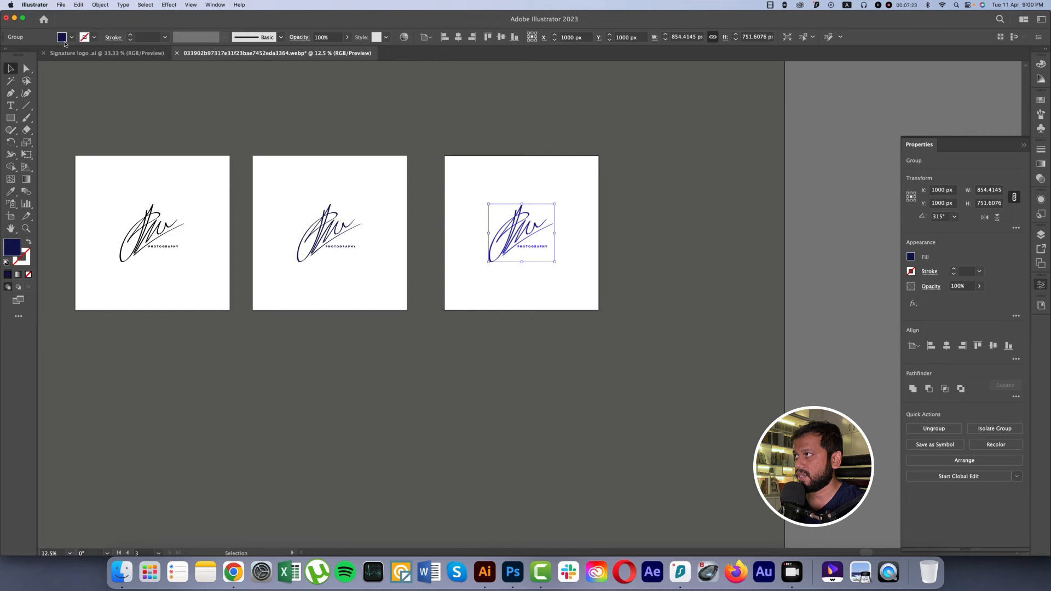
pyautogui.doubleClick(18, 251)
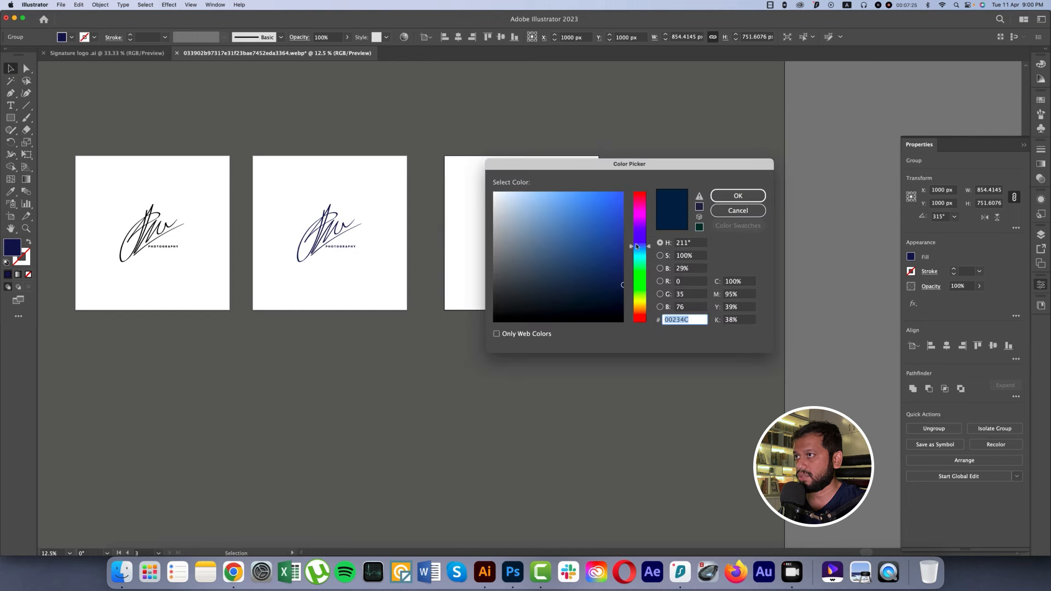
pyautogui.moveTo(637, 247)
pyautogui.mouseDown()
pyautogui.moveTo(638, 261)
pyautogui.moveTo(622, 250)
pyautogui.mouseUp()
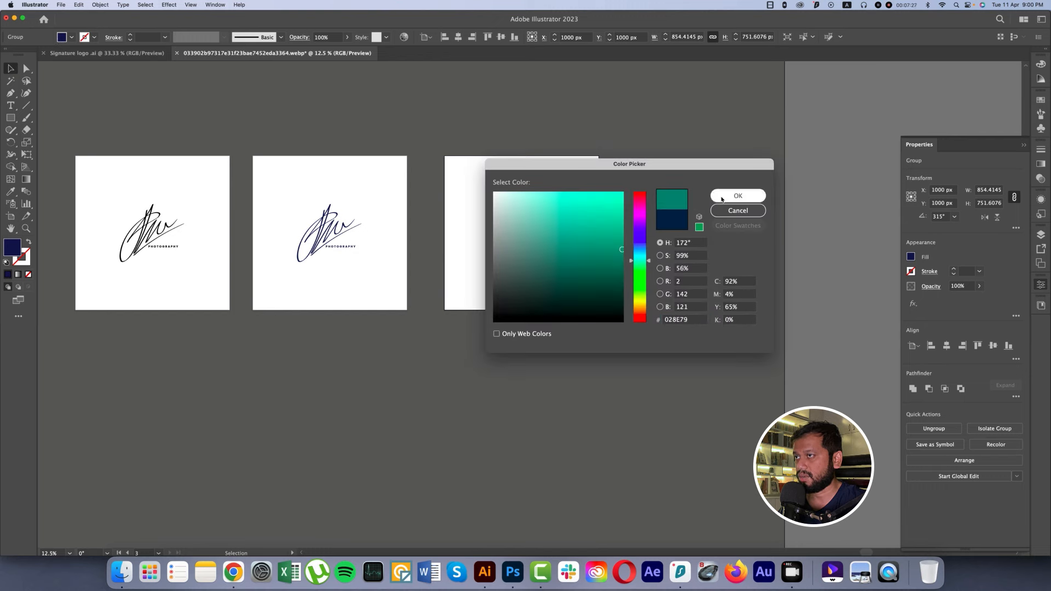
pyautogui.click(722, 200)
pyautogui.click(651, 200)
# Step: Fill the logo on the first artboard with light grey E8E8E8 and deselect it
pyautogui.press('super+minus')
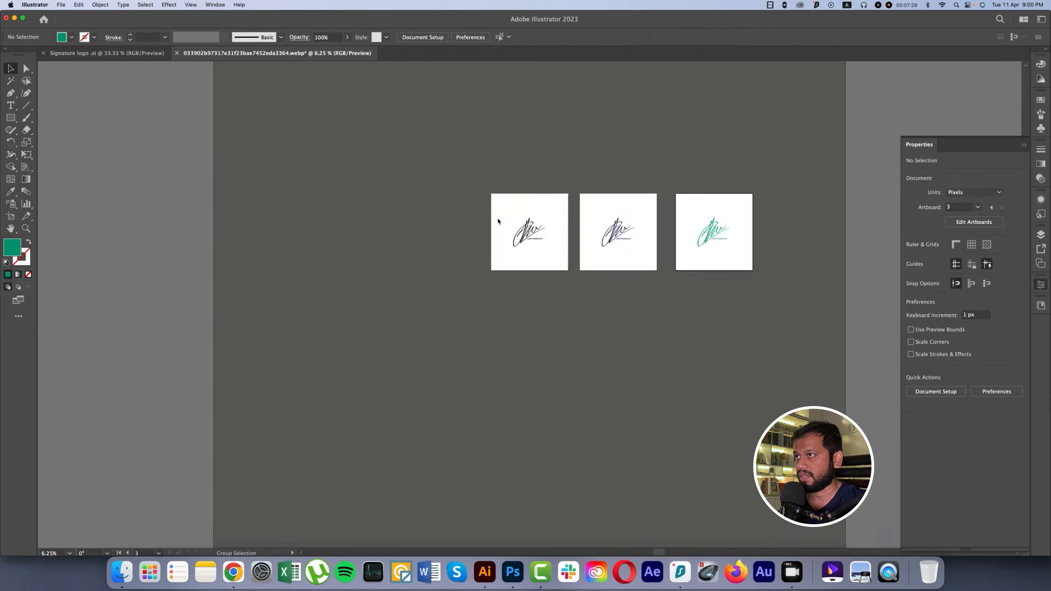
pyautogui.press('super+plus')
pyautogui.moveTo(723, 255); pyautogui.dragTo(611, 263)
pyautogui.press('super+plus')
pyautogui.moveTo(681, 266); pyautogui.dragTo(603, 272)
pyautogui.moveTo(326, 256); pyautogui.dragTo(374, 234)
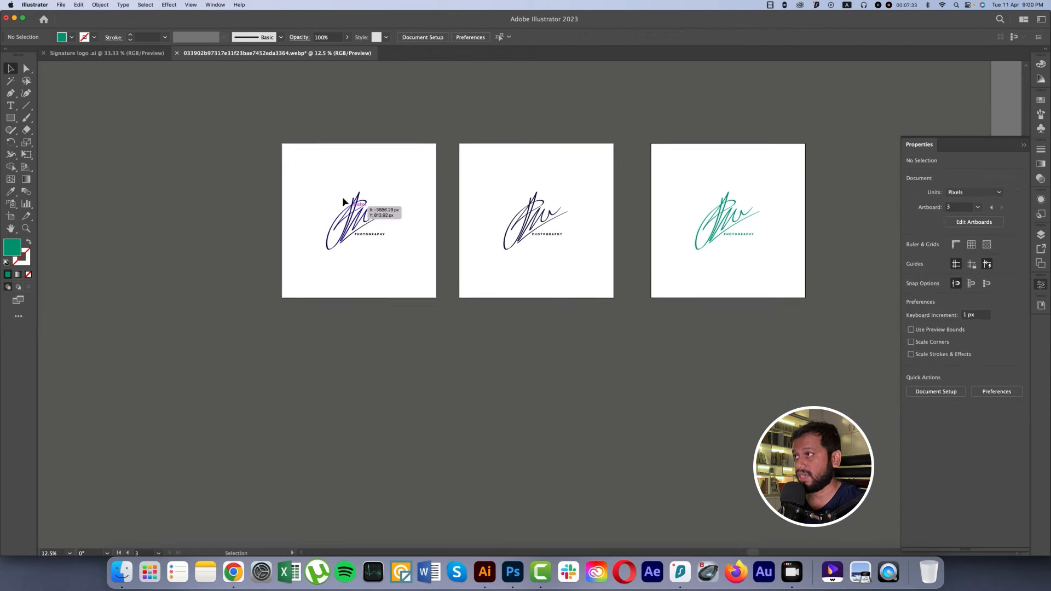
pyautogui.moveTo(343, 196); pyautogui.dragTo(406, 282)
pyautogui.click(72, 38)
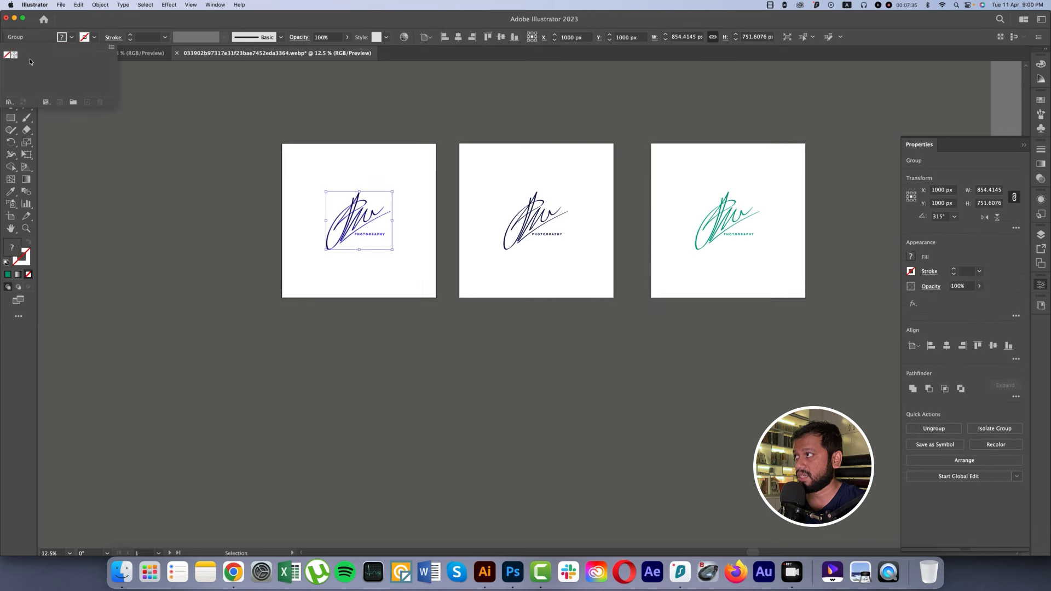
pyautogui.click(14, 249)
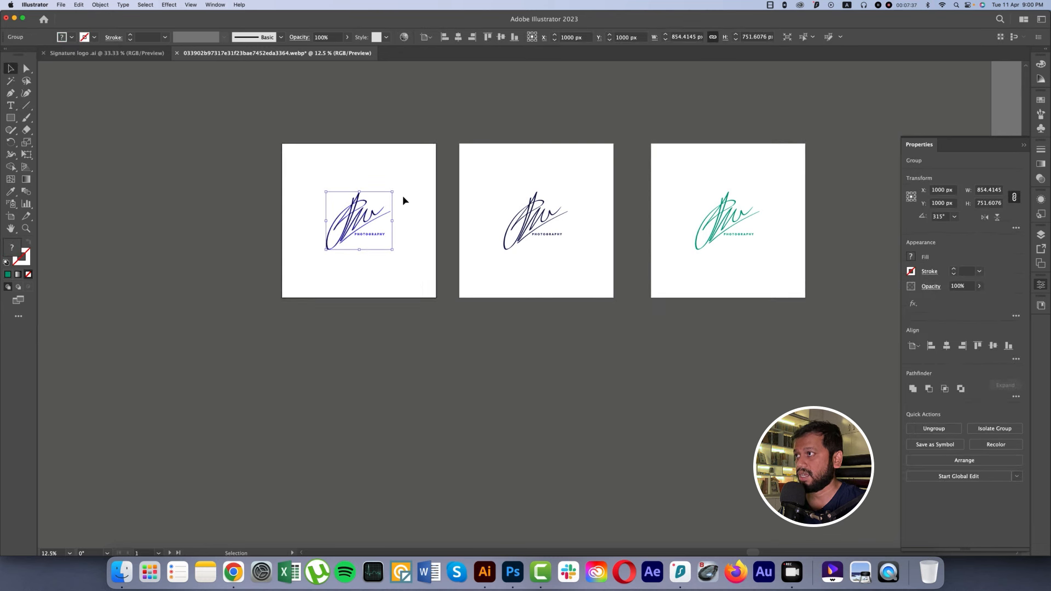
pyautogui.doubleClick(12, 249)
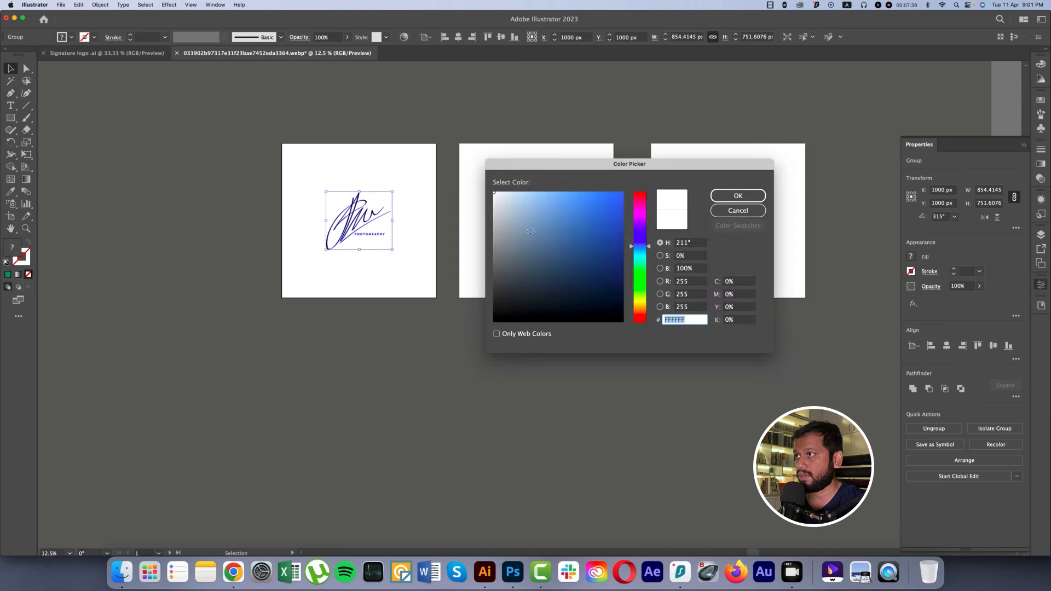
pyautogui.moveTo(509, 210); pyautogui.dragTo(490, 203)
pyautogui.press('Return')
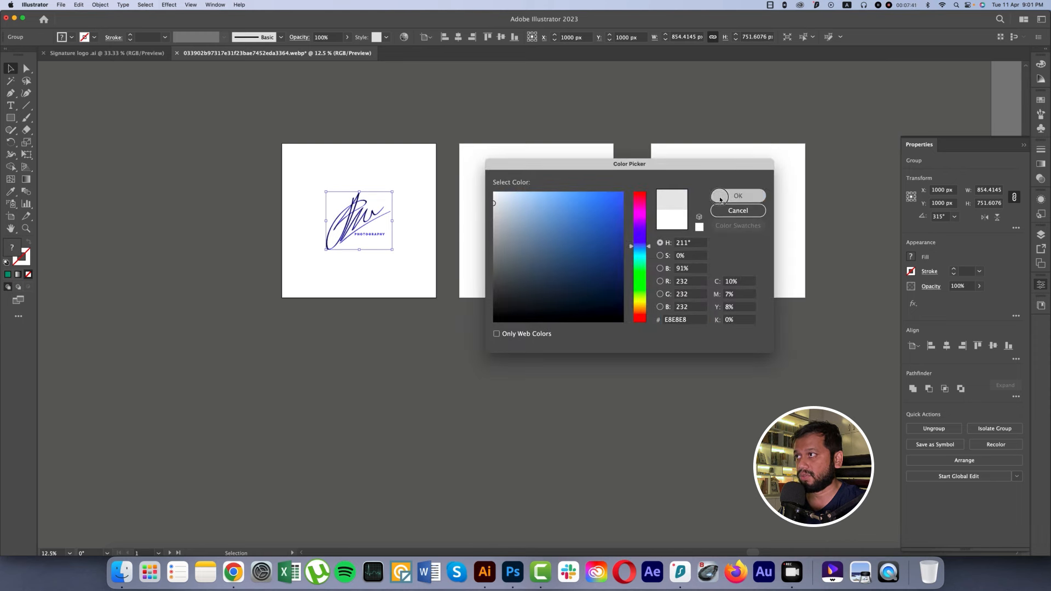
pyautogui.click(750, 383)
# Step: Export the first artboard's light grey logo as a 300 ppi PNG named sign to Downloads, and close the folder window
pyautogui.hscroll(3, 712, 375)
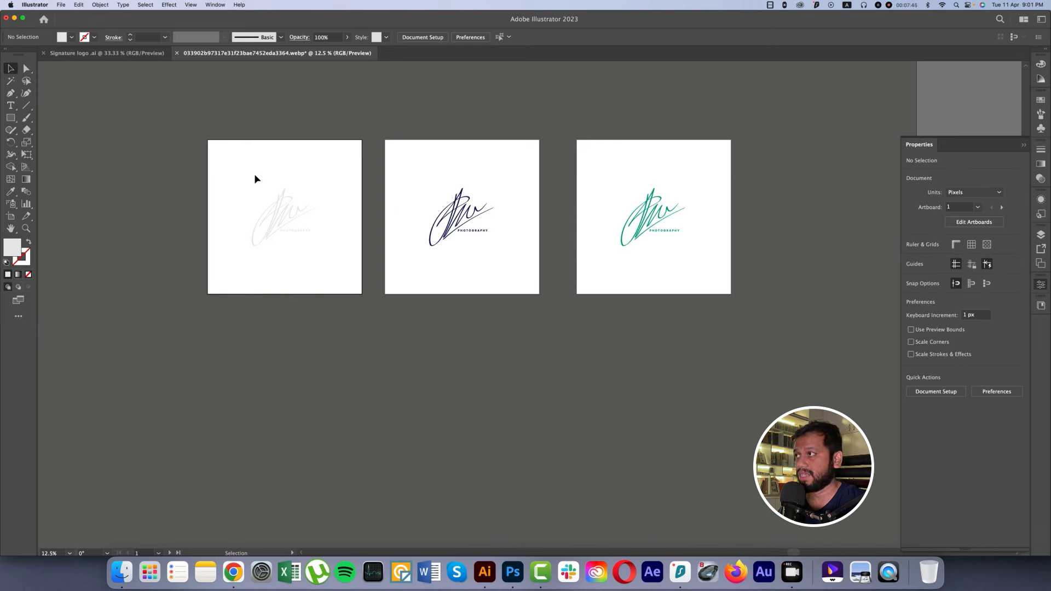
pyautogui.click(301, 233)
pyautogui.rightClick(284, 214)
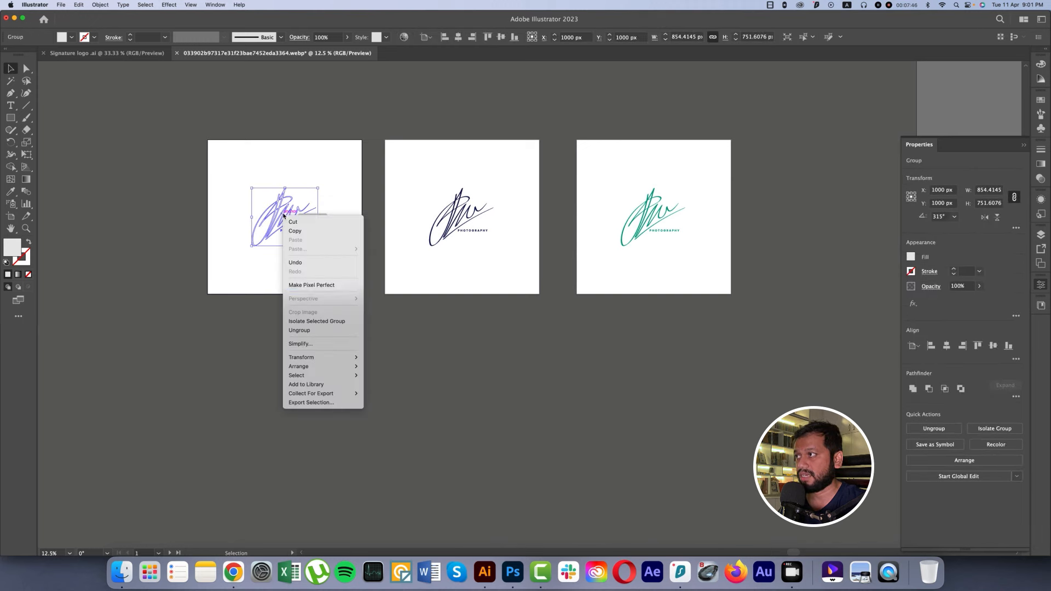
pyautogui.click(325, 404)
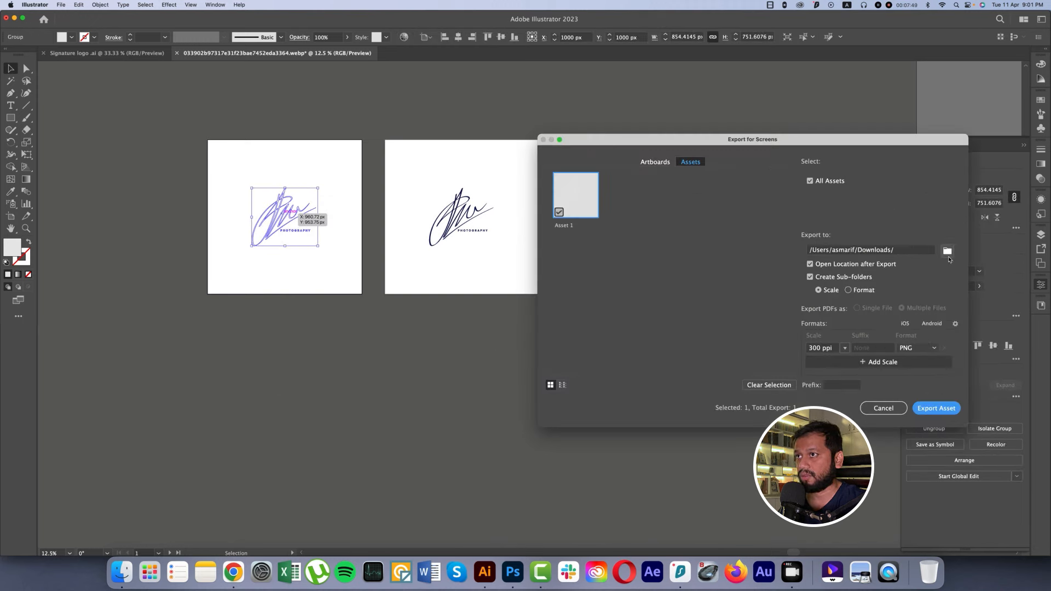
pyautogui.click(936, 408)
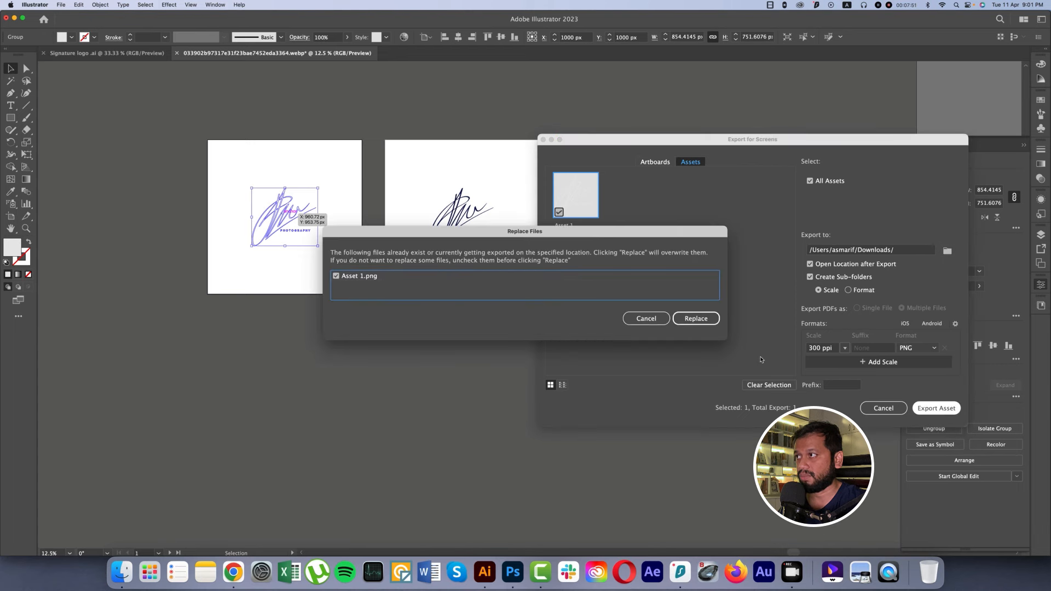
pyautogui.press('Escape')
pyautogui.doubleClick(564, 227)
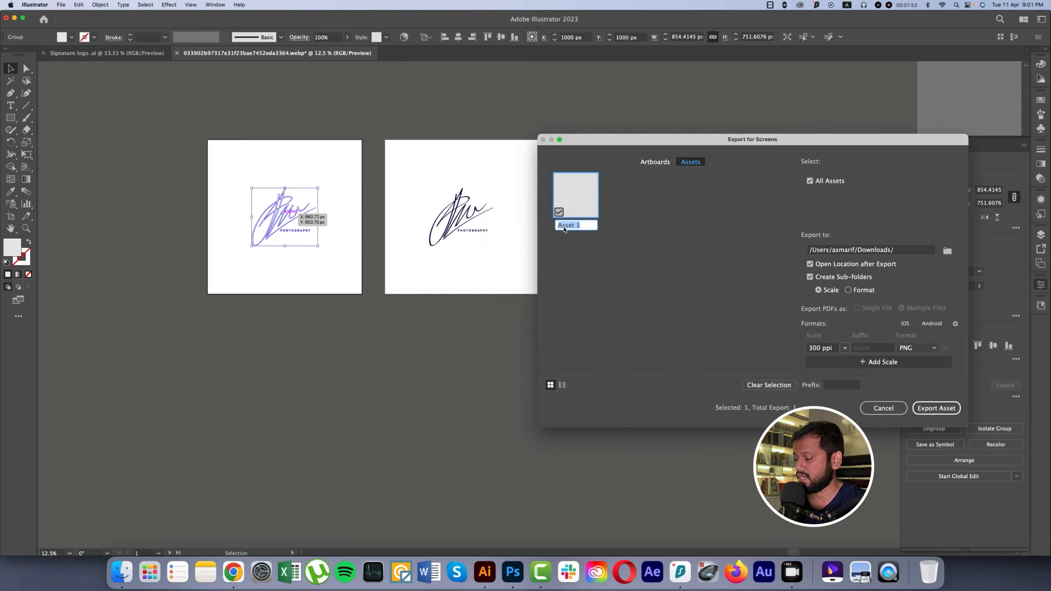
pyautogui.write('sig')
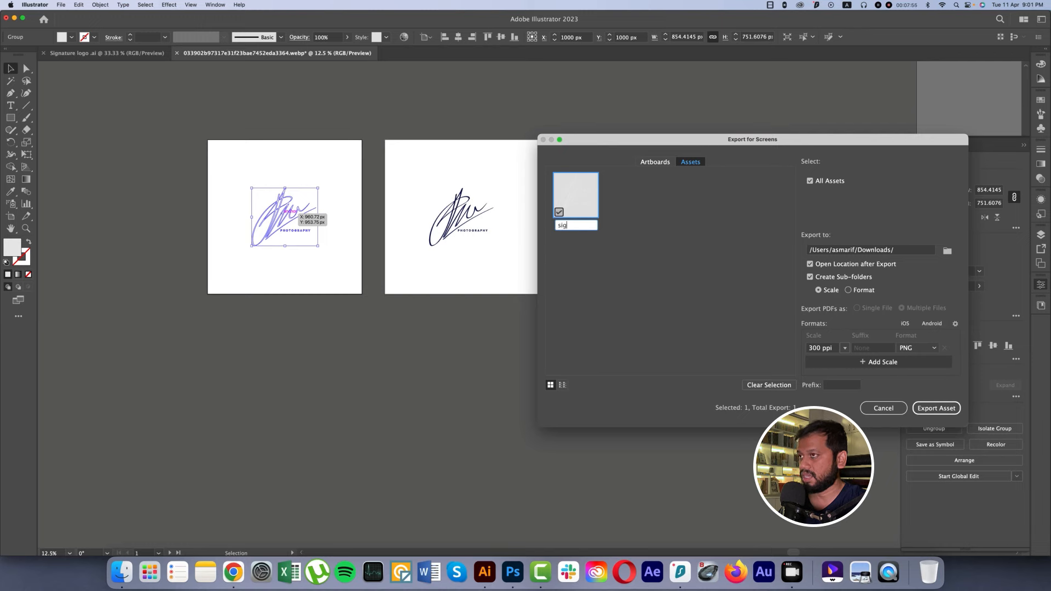
pyautogui.write('n')
pyautogui.click(937, 409)
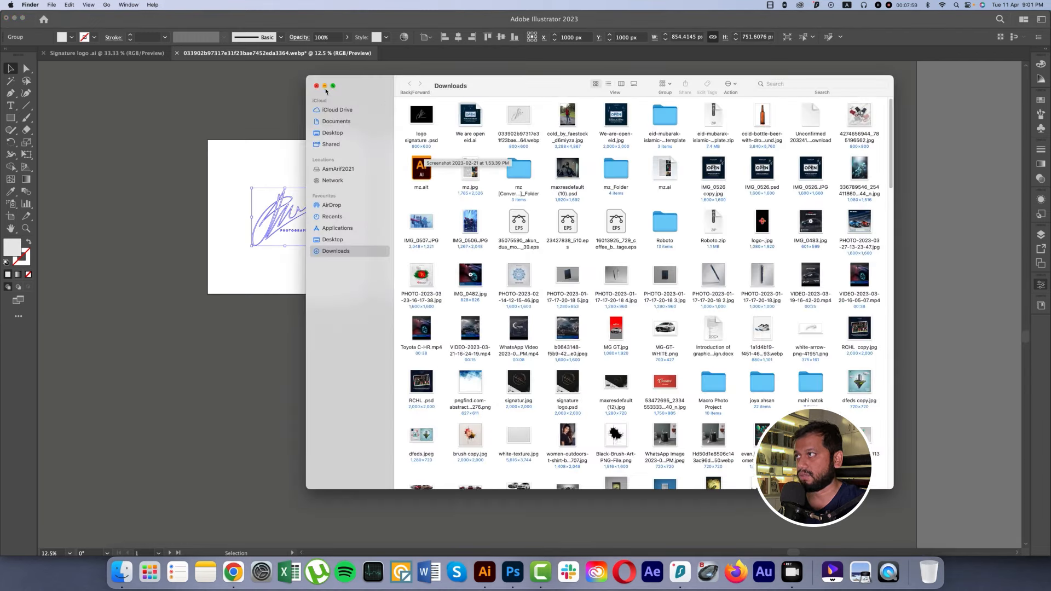
pyautogui.click(316, 86)
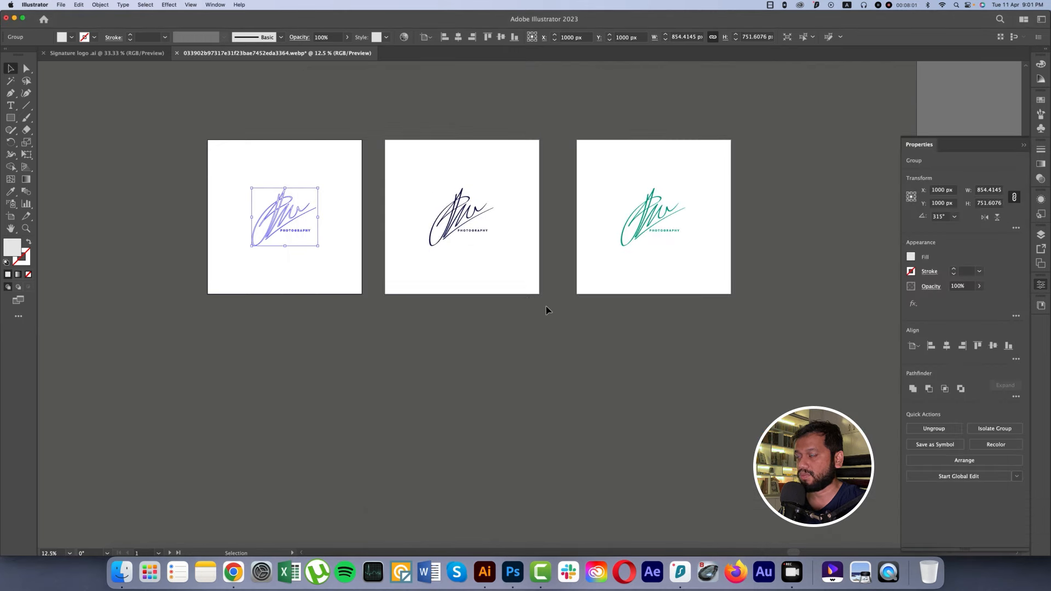
# Step: Switch to Photoshop and open the portrait photo of the long-haired woman from the Downloads folder
pyautogui.click(513, 572)
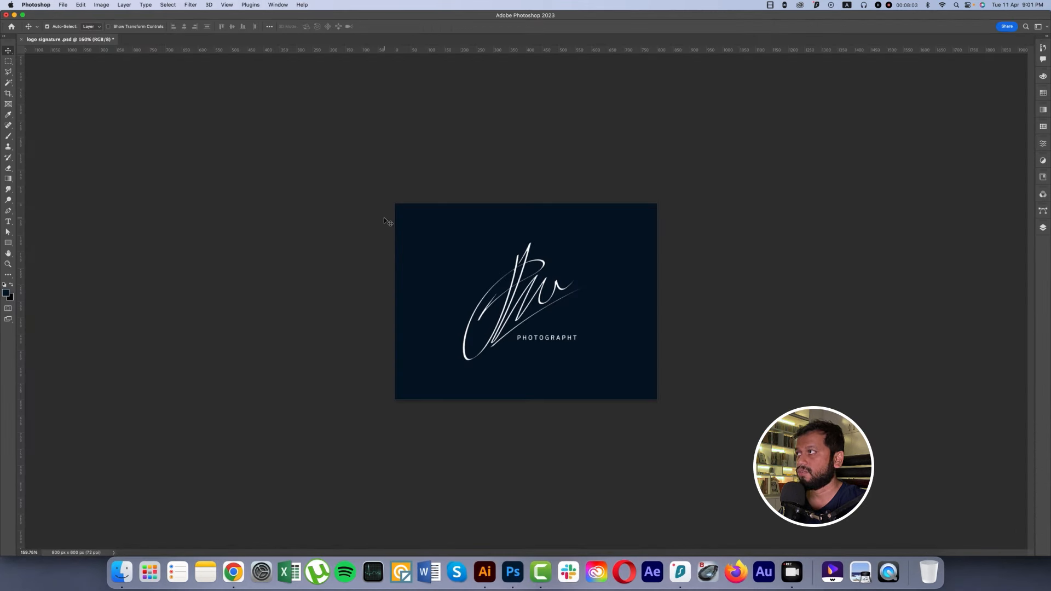
pyautogui.click(63, 7)
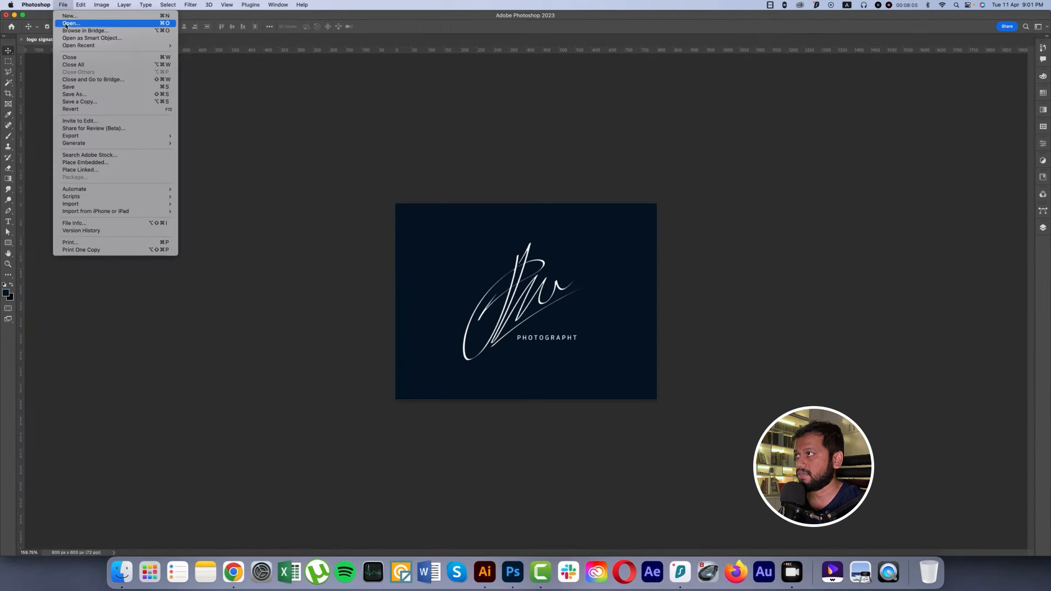
pyautogui.click(67, 24)
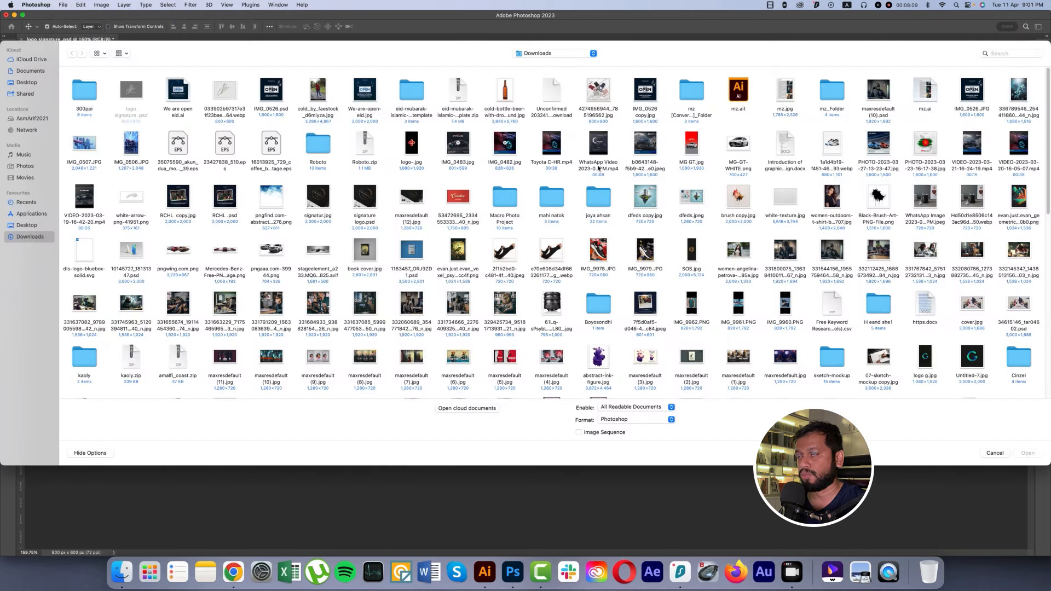
pyautogui.doubleClick(739, 251)
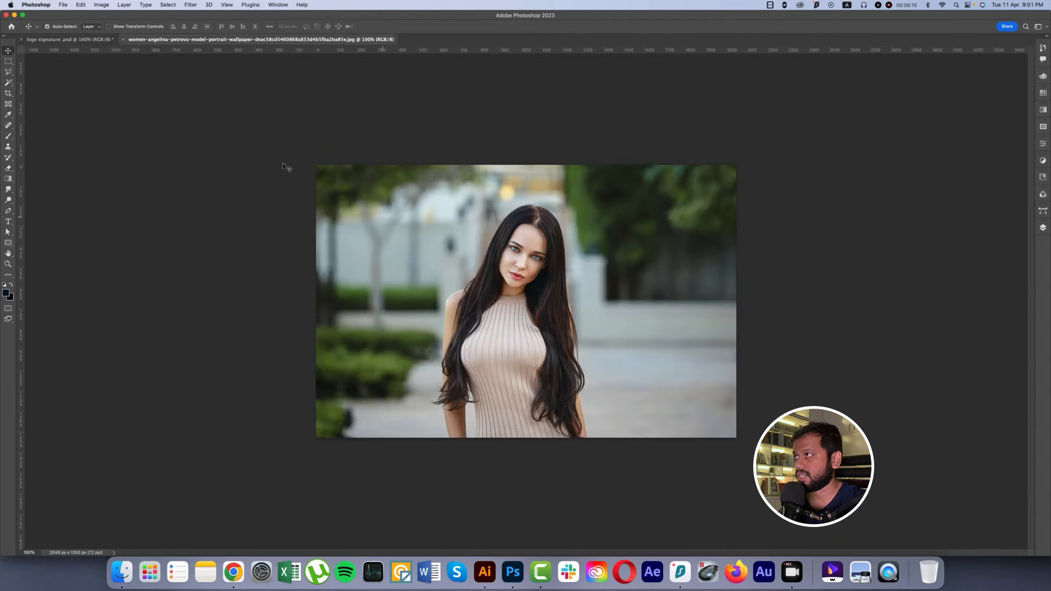
# Step: Place sign.png from the 300ppi folder as an embedded object, scaled small in the lower right corner of the photo
pyautogui.click(64, 9)
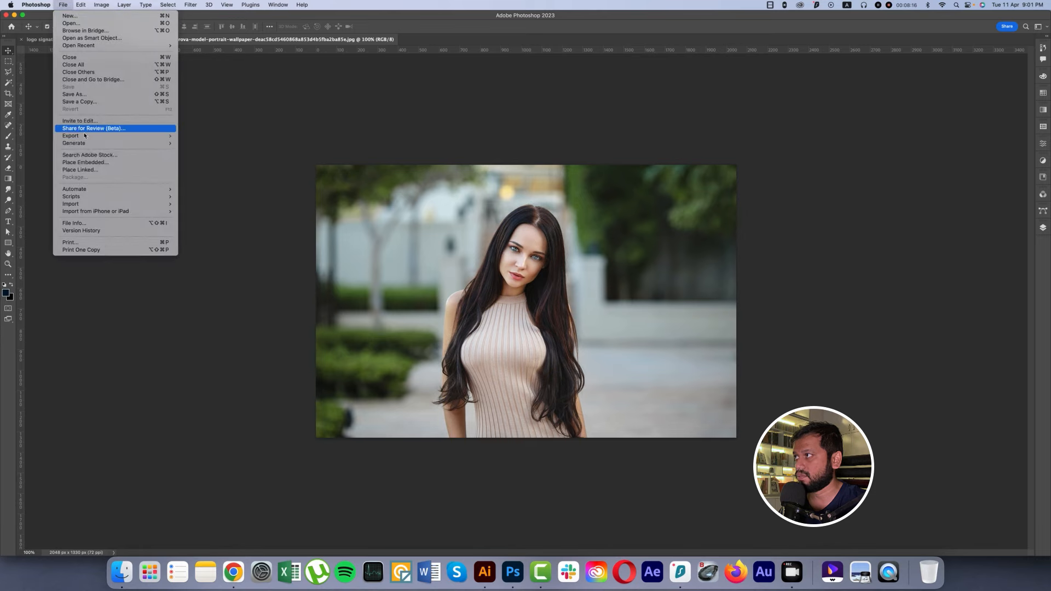
pyautogui.click(87, 160)
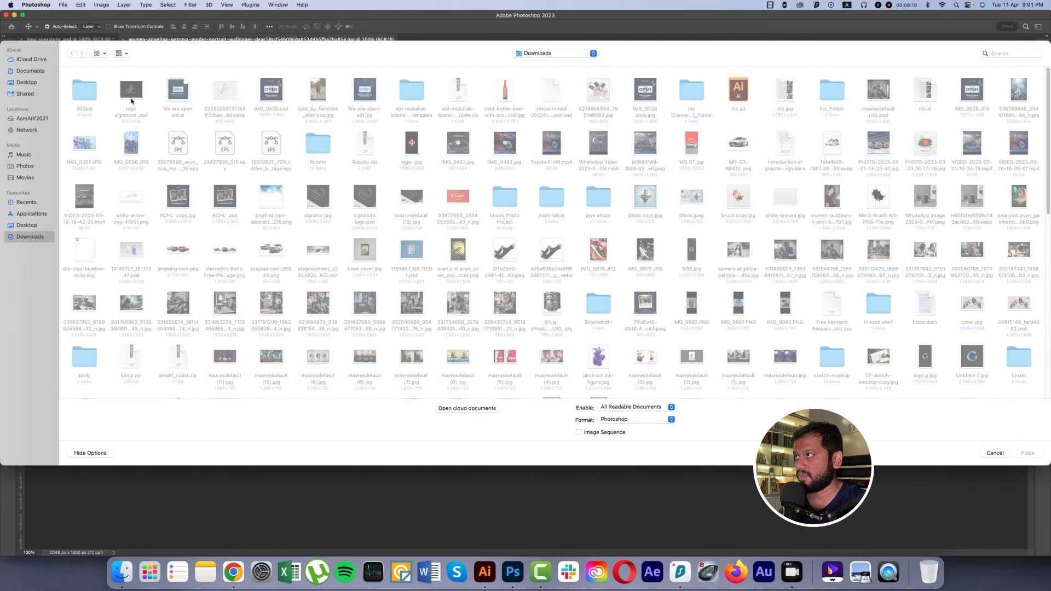
pyautogui.doubleClick(83, 92)
pyautogui.doubleClick(85, 95)
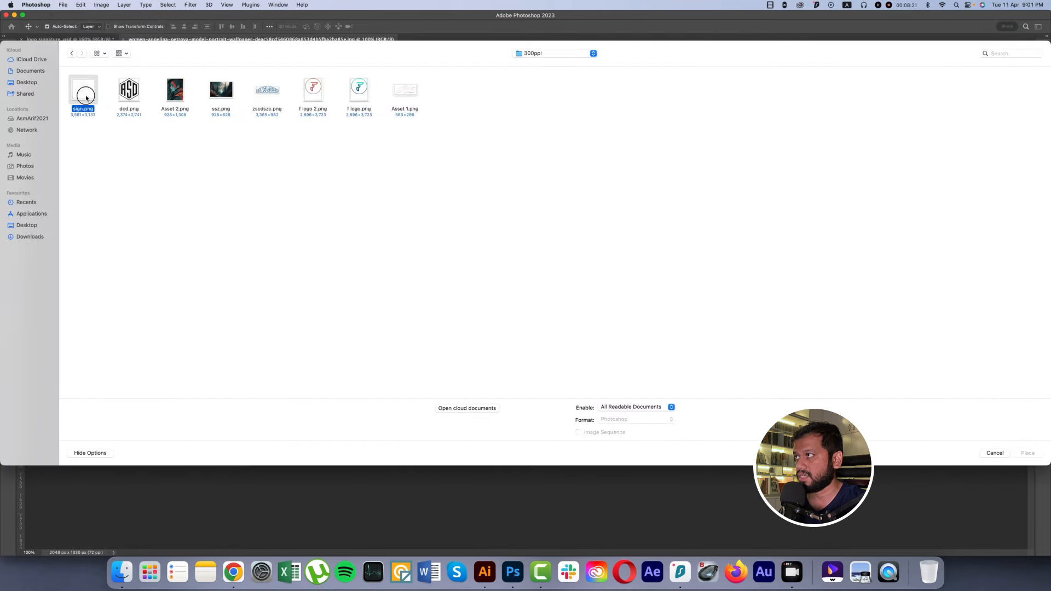
pyautogui.moveTo(614, 301)
pyautogui.mouseDown()
pyautogui.moveTo(495, 302)
pyautogui.moveTo(687, 376)
pyautogui.moveTo(689, 399)
pyautogui.mouseUp()
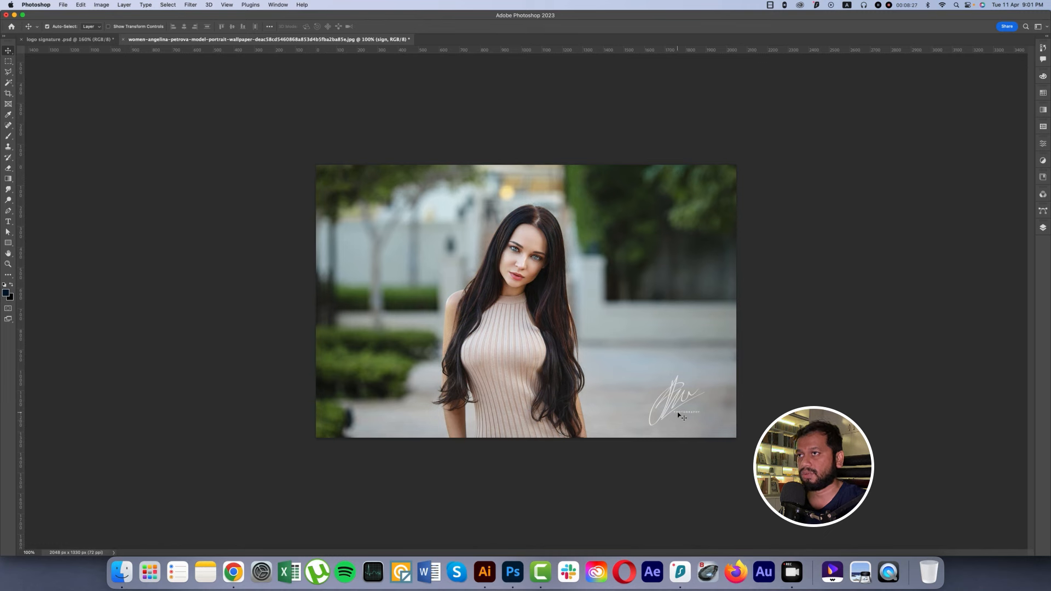
# Step: Add a Color Overlay to the sign layer using a dark green sampled from the hedge in the photo
pyautogui.click(1044, 228)
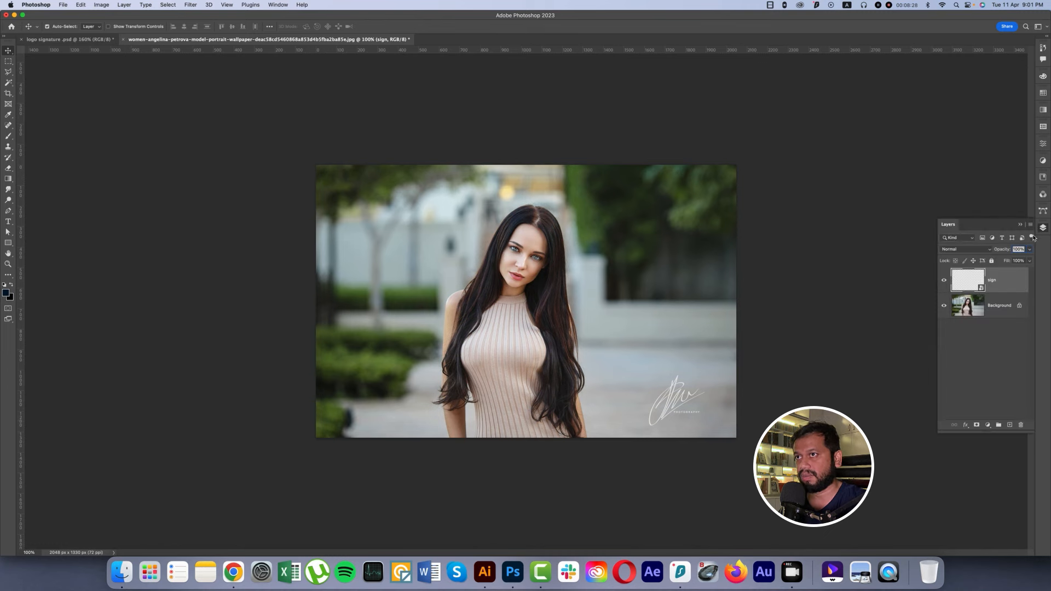
pyautogui.rightClick(1011, 287)
pyautogui.click(945, 118)
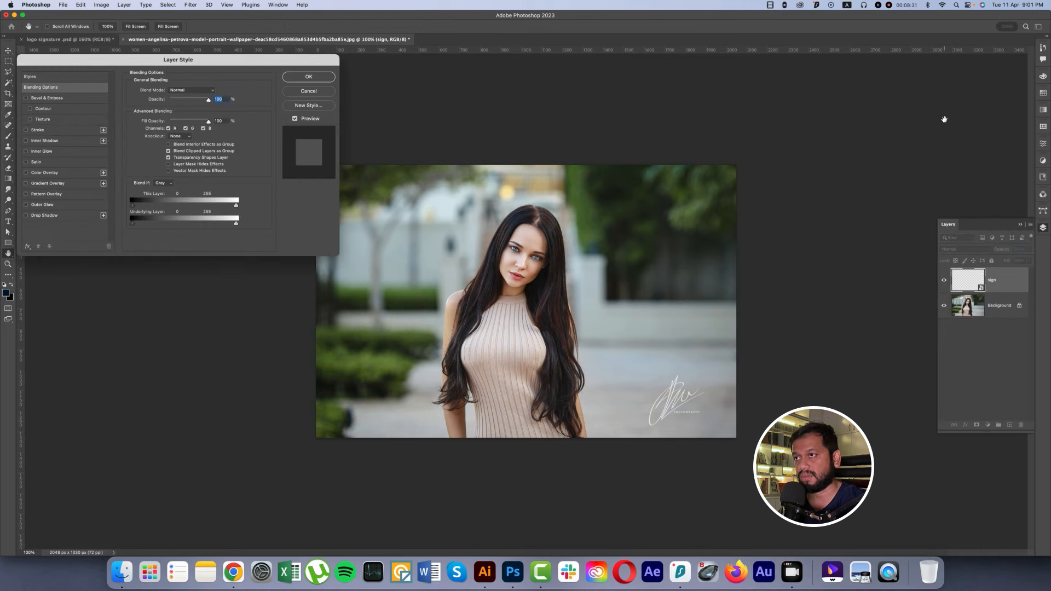
pyautogui.click(26, 173)
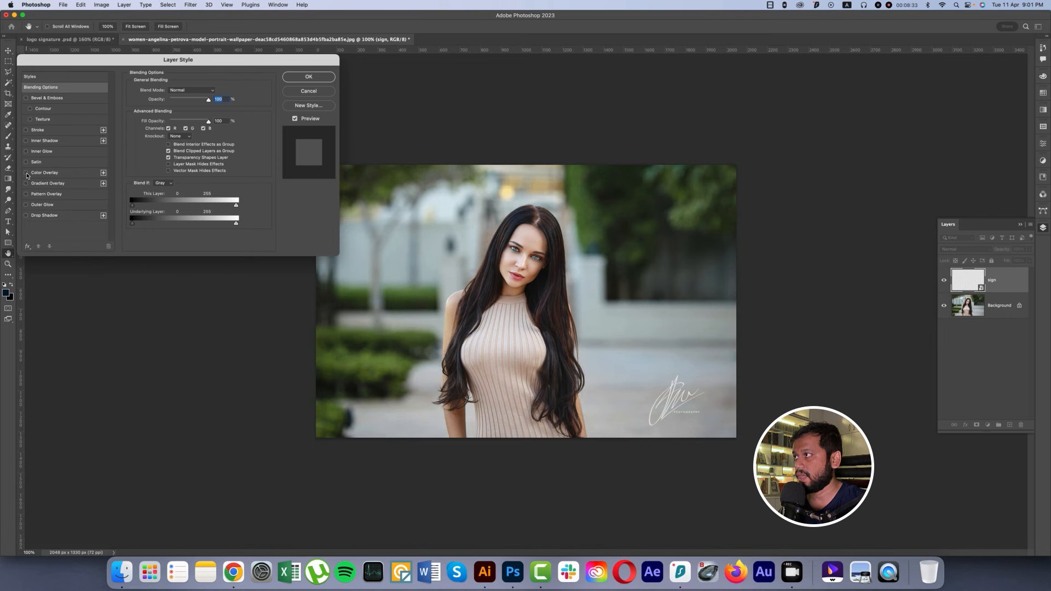
pyautogui.click(48, 173)
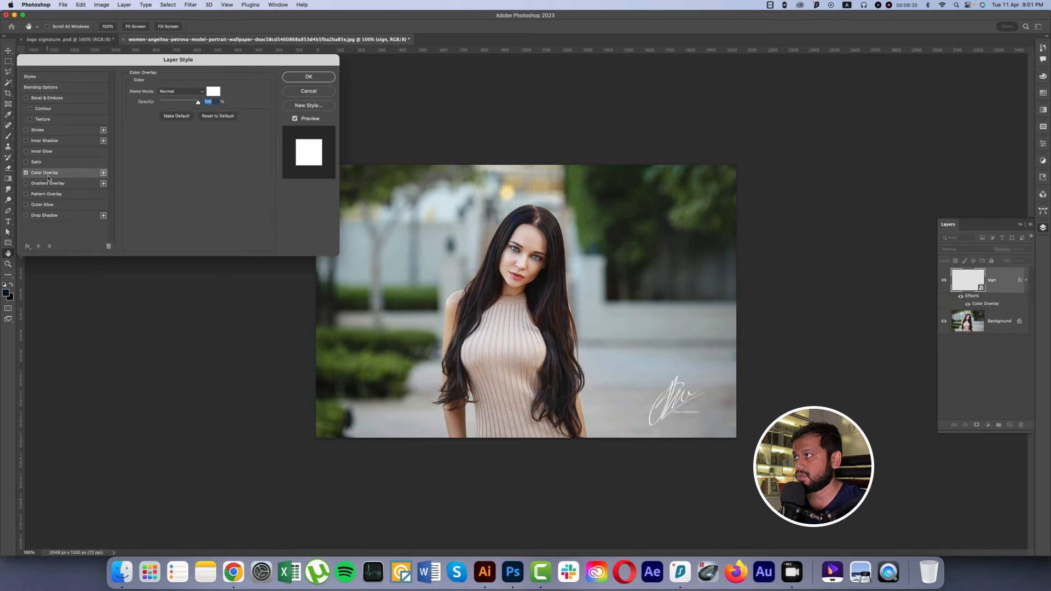
pyautogui.click(215, 93)
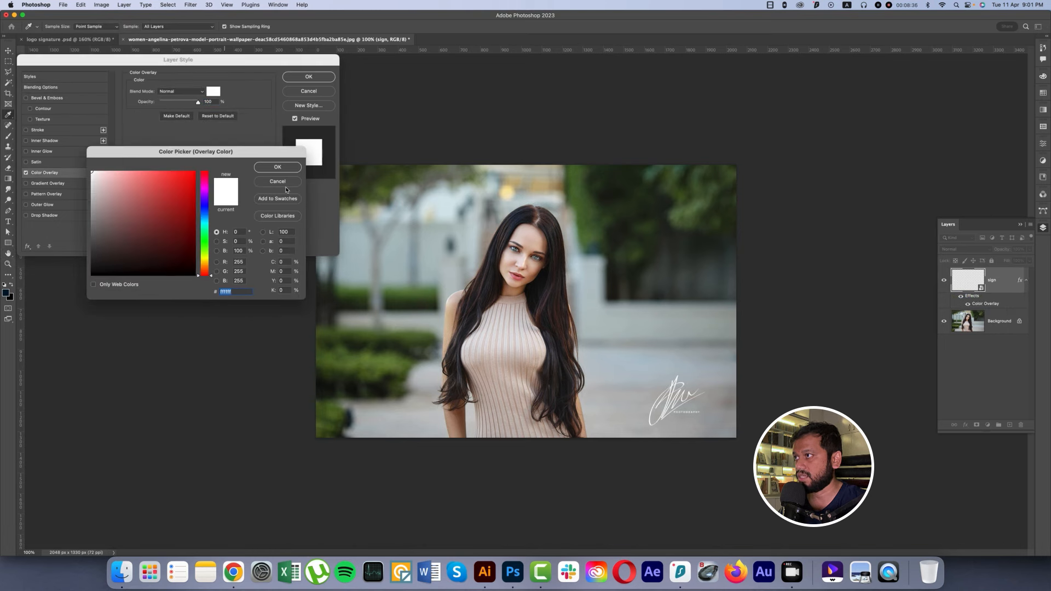
pyautogui.click(405, 306)
pyautogui.click(278, 167)
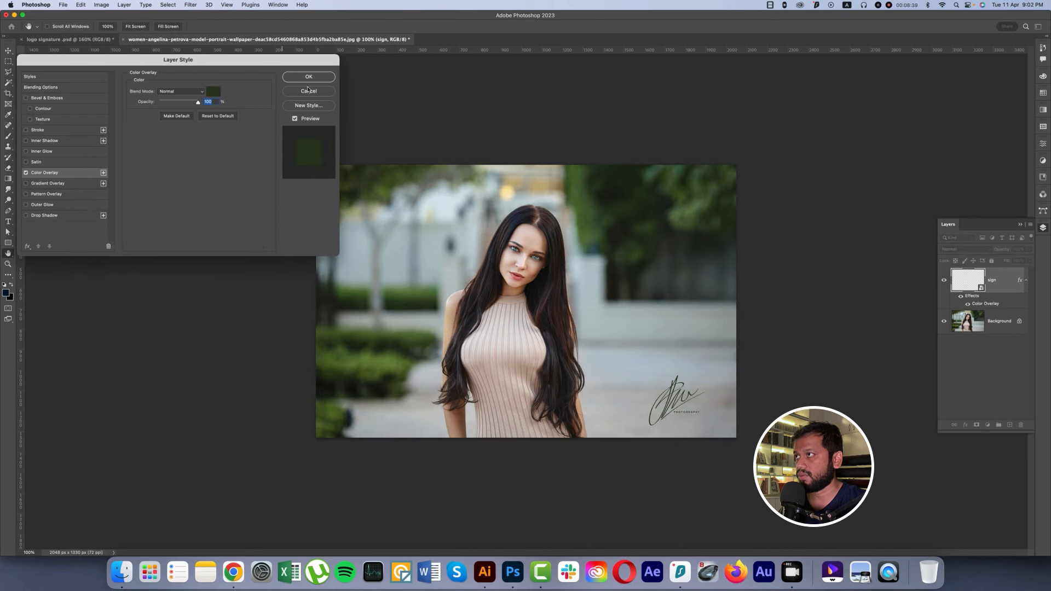
pyautogui.click(308, 77)
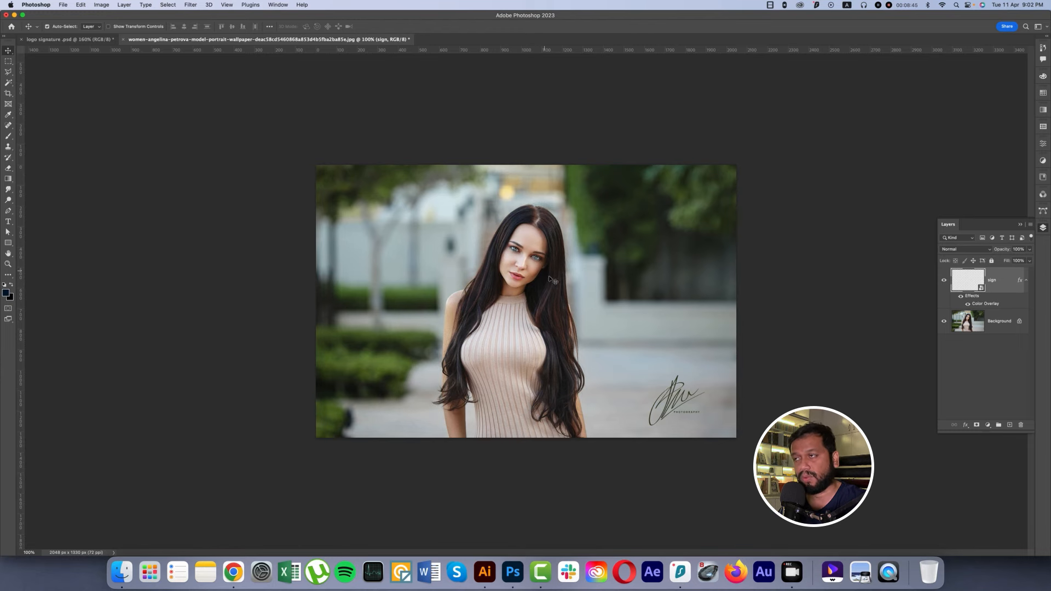
# Step: Switch to Illustrator and save the three-artboard document to Downloads as logo in Illustrator EPS format
pyautogui.click(485, 578)
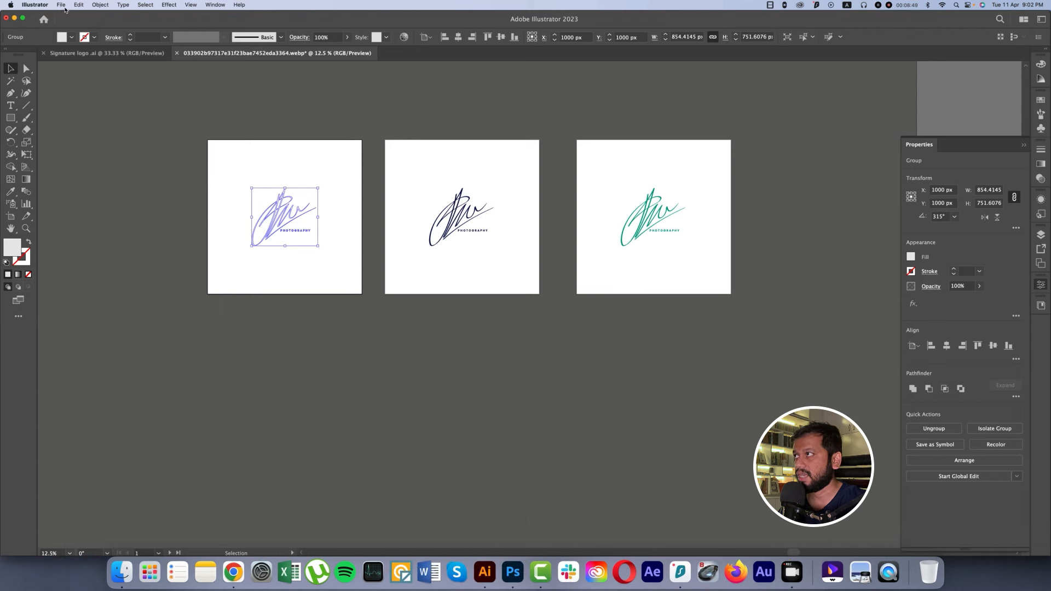
pyautogui.click(63, 5)
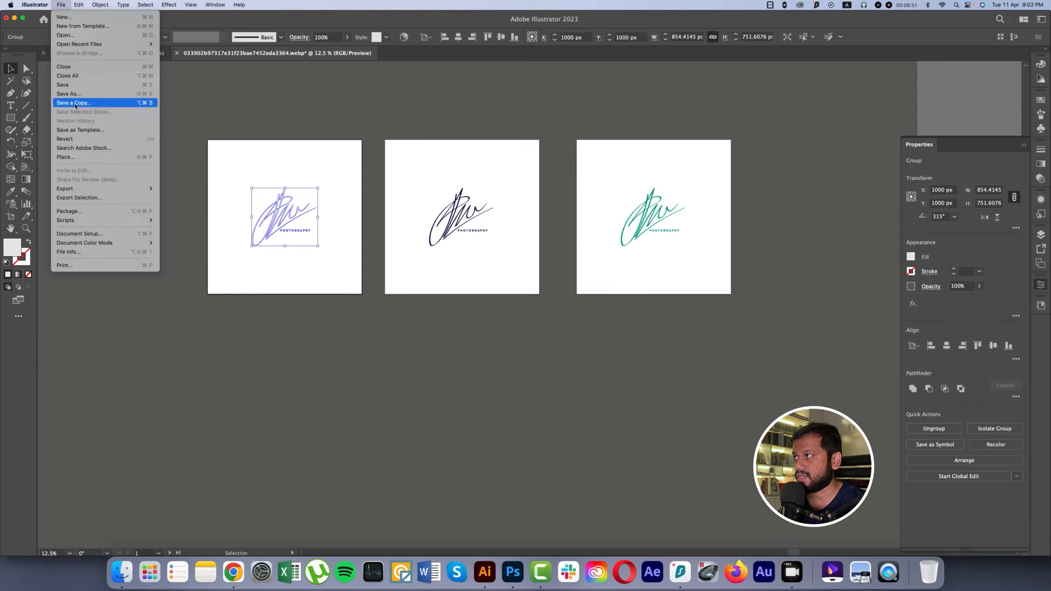
pyautogui.click(73, 95)
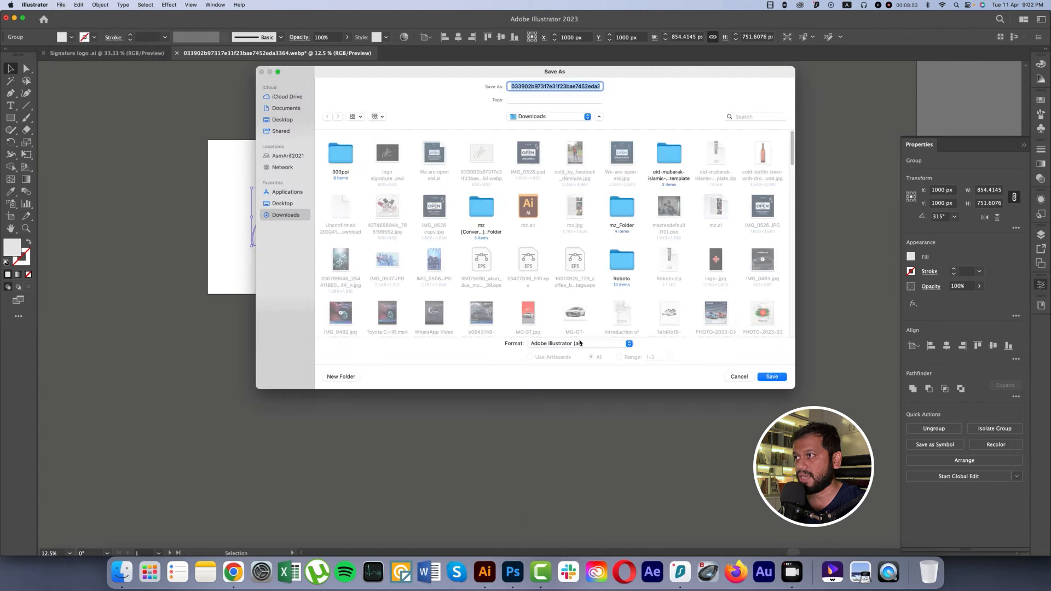
pyautogui.click(579, 345)
pyautogui.click(581, 354)
pyautogui.write('lo')
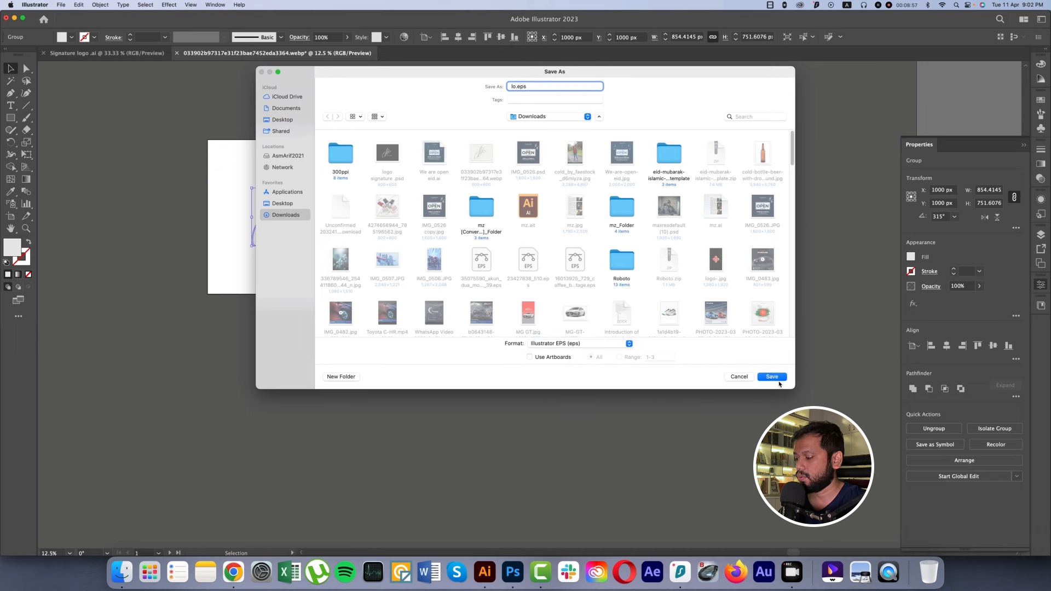
pyautogui.write('go')
pyautogui.click(779, 381)
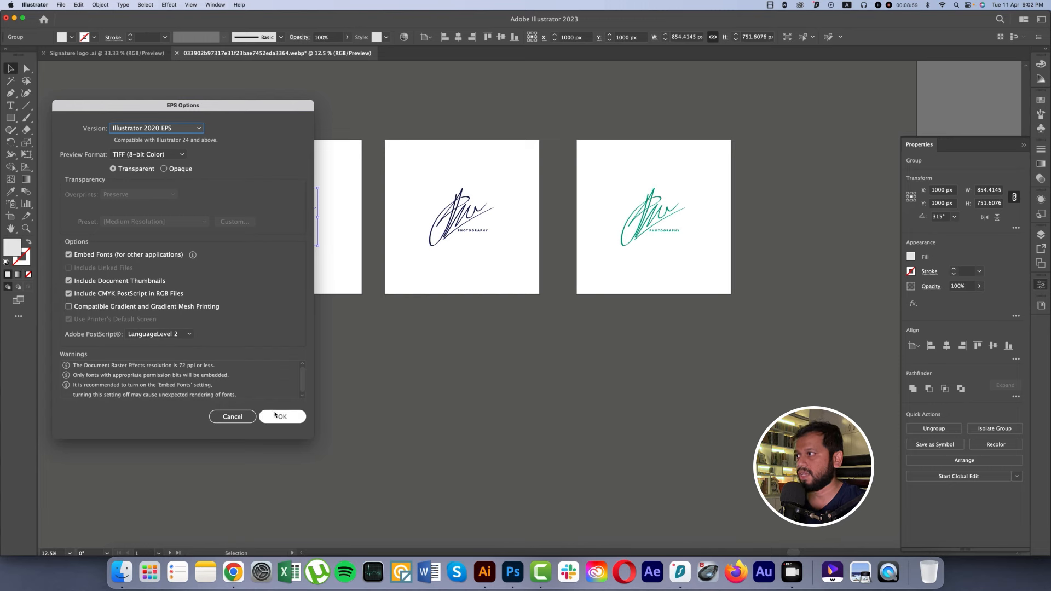
# Step: Set the EPS version to Illustrator 10 EPS and complete the save
pyautogui.click(198, 127)
pyautogui.moveTo(229, 110); pyautogui.dragTo(564, 114)
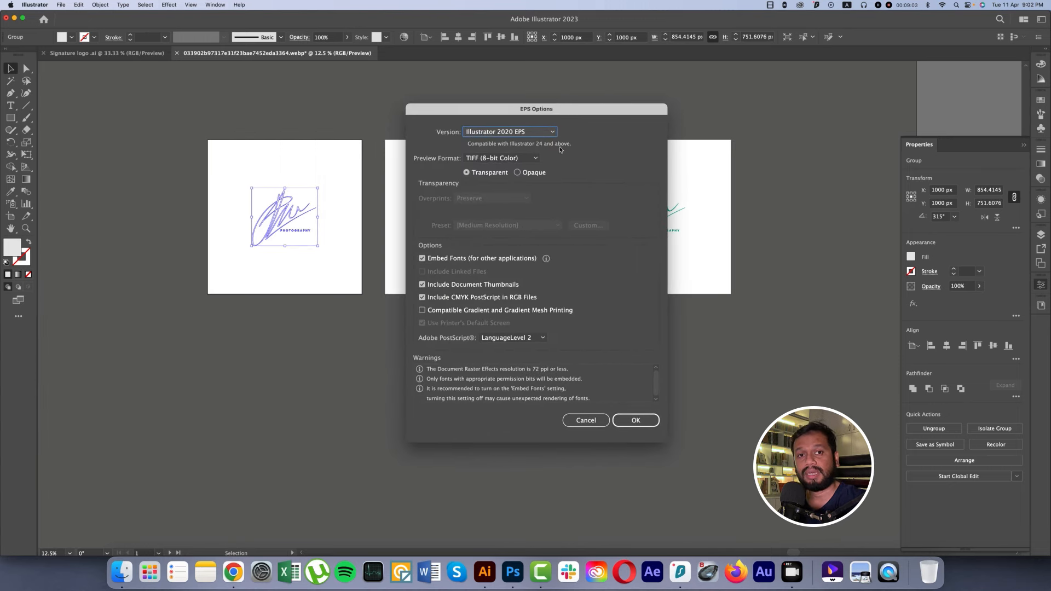
pyautogui.click(550, 133)
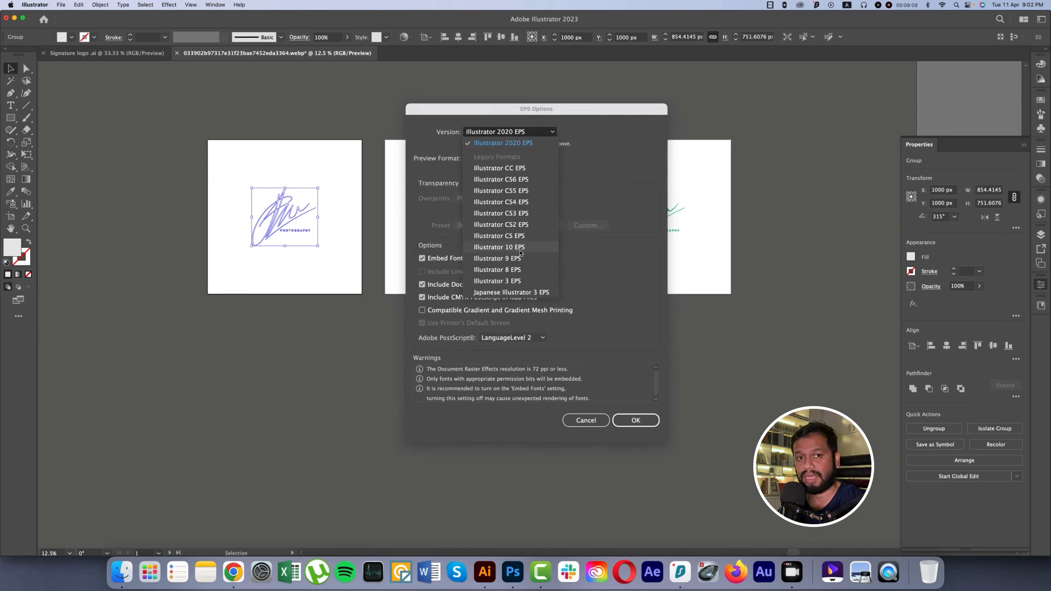
pyautogui.click(520, 253)
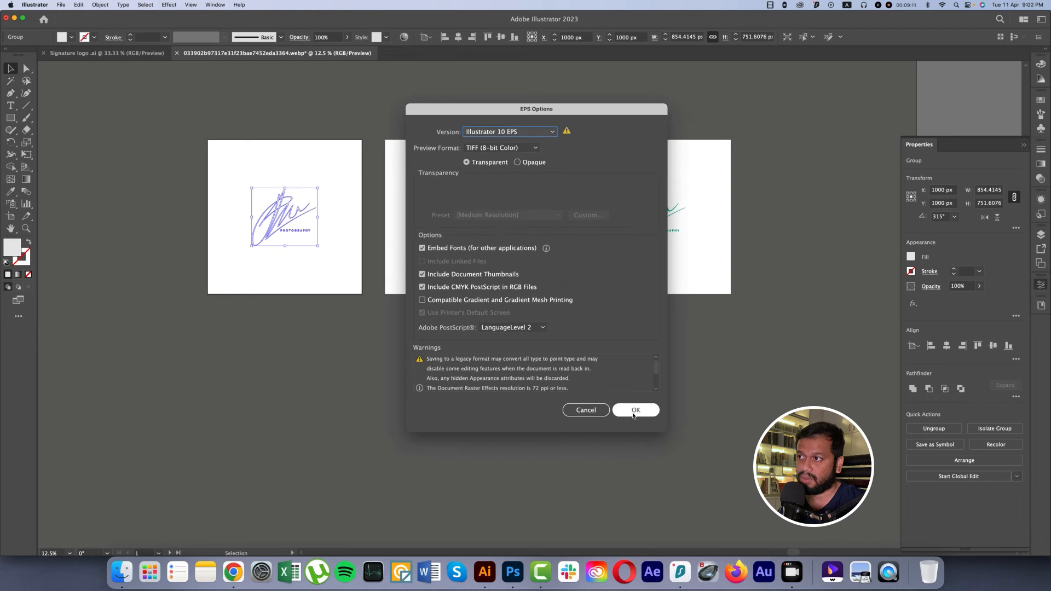
pyautogui.click(636, 420)
pyautogui.click(622, 305)
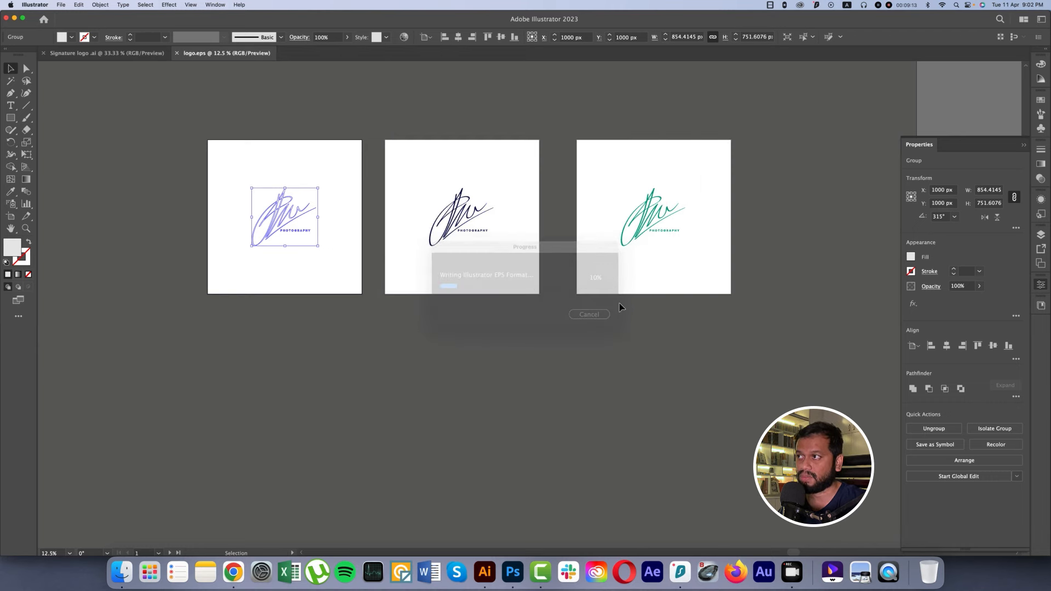